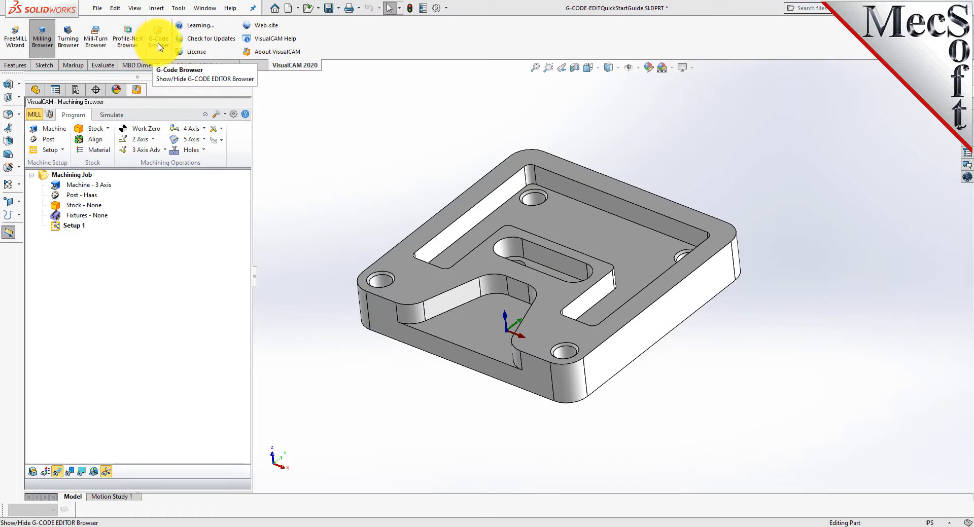
- Show the VisualCAM 2020 G-CODE EDITOR browser and adjust the width of its pane
click(180, 8)
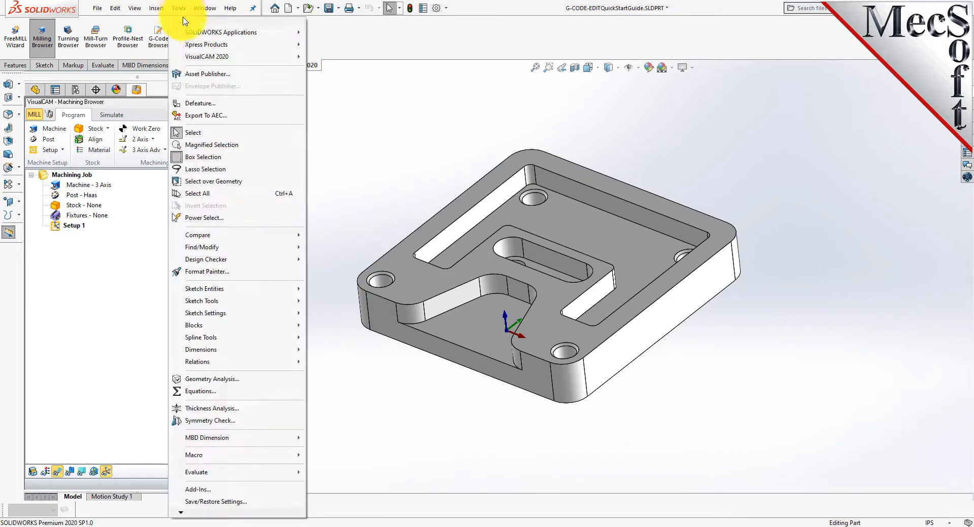
mouse_move(244, 56)
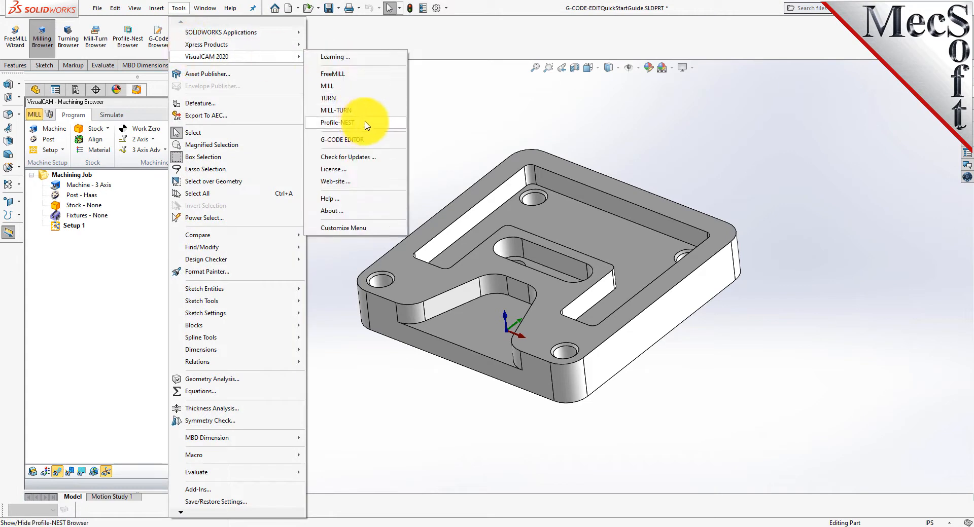
click(372, 141)
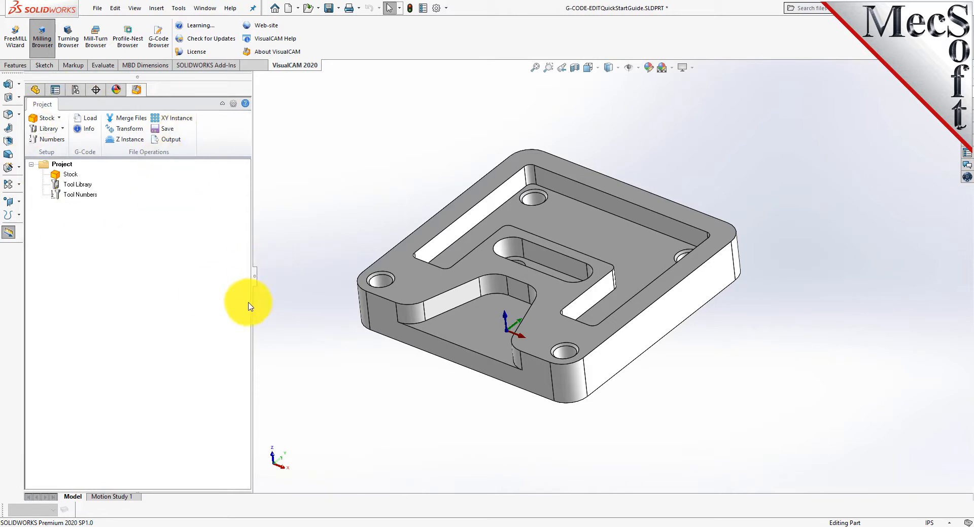
drag(254, 278, 382, 286)
drag(313, 295, 244, 315)
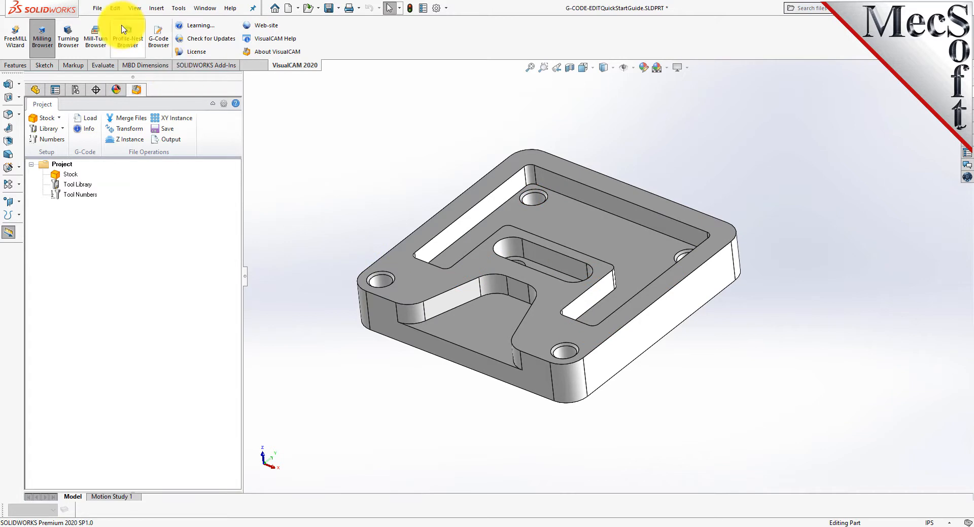
- Examine the G-CODE-EDITQuickStartGuide part, completed part, CSV and NC files in the QuickStart folder
click(101, 10)
click(114, 37)
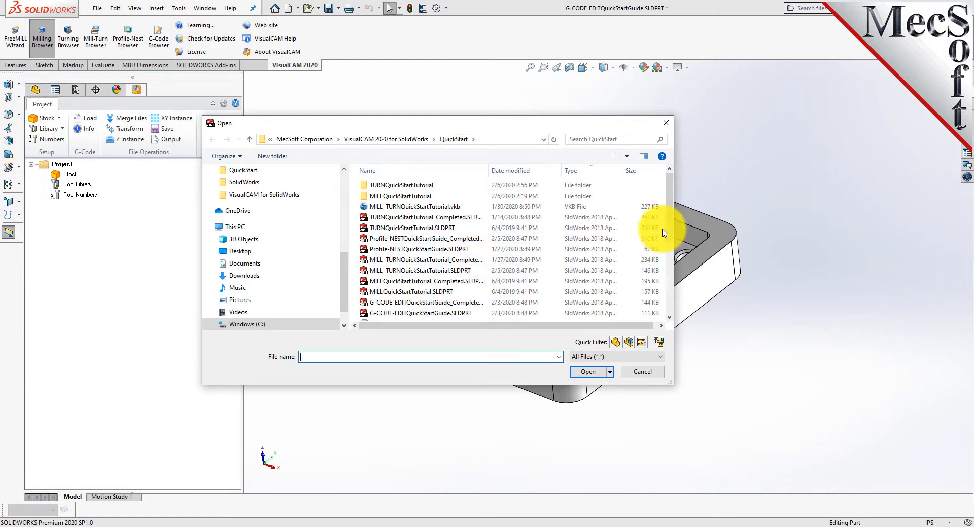
drag(670, 224, 671, 257)
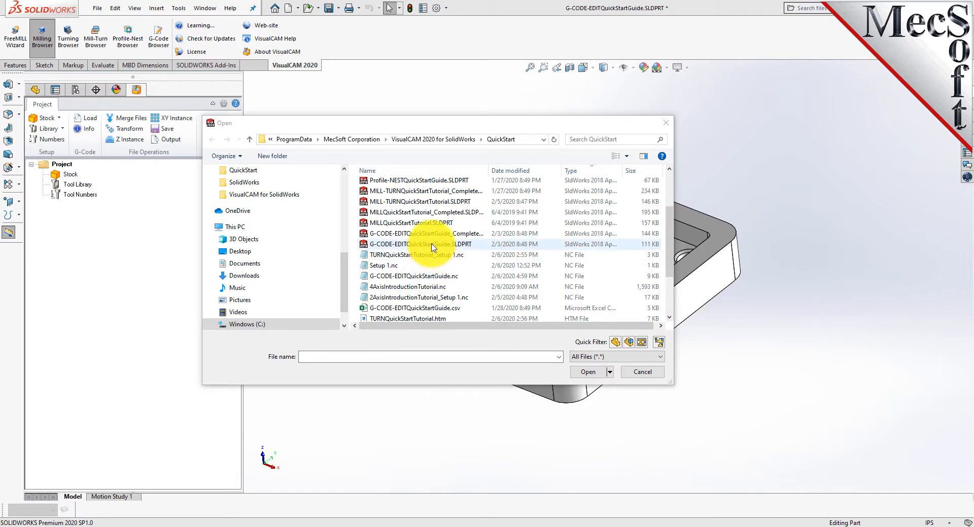
click(390, 245)
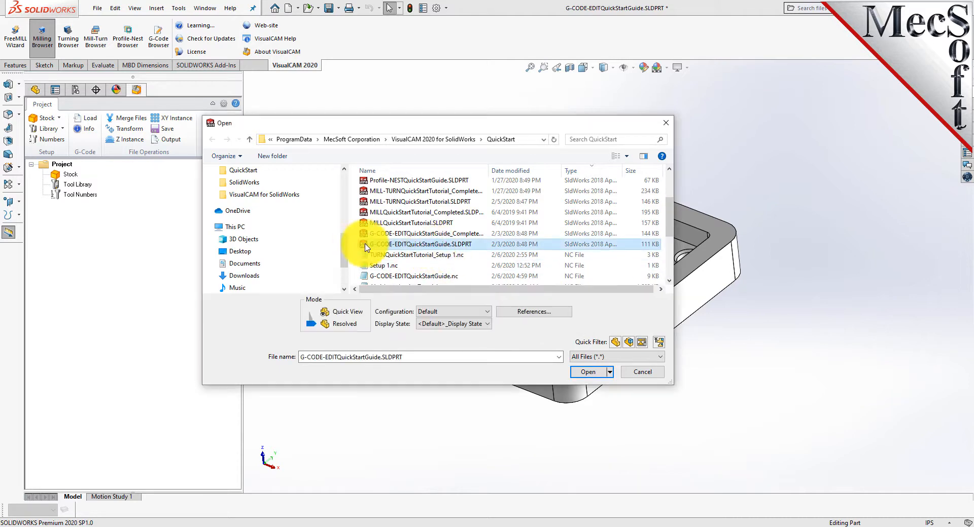
click(468, 236)
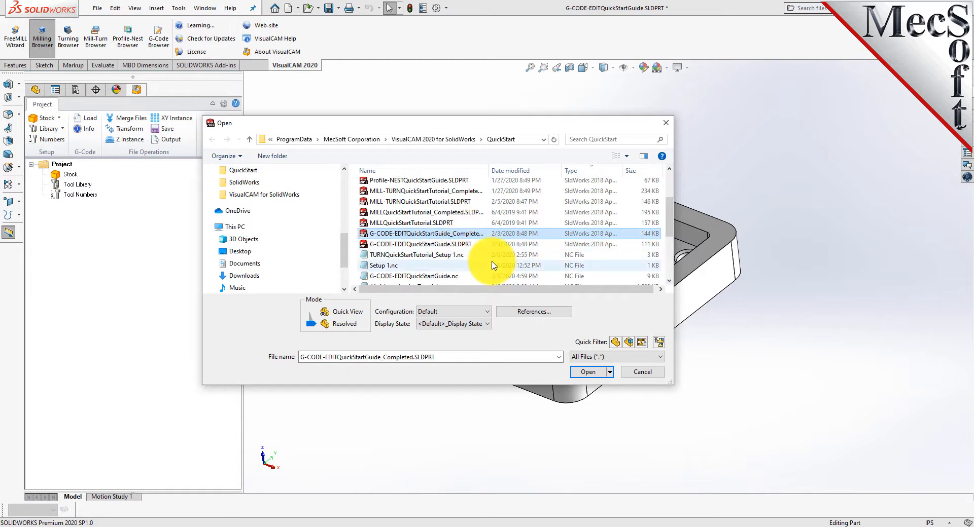
scroll(494, 253, down, 1)
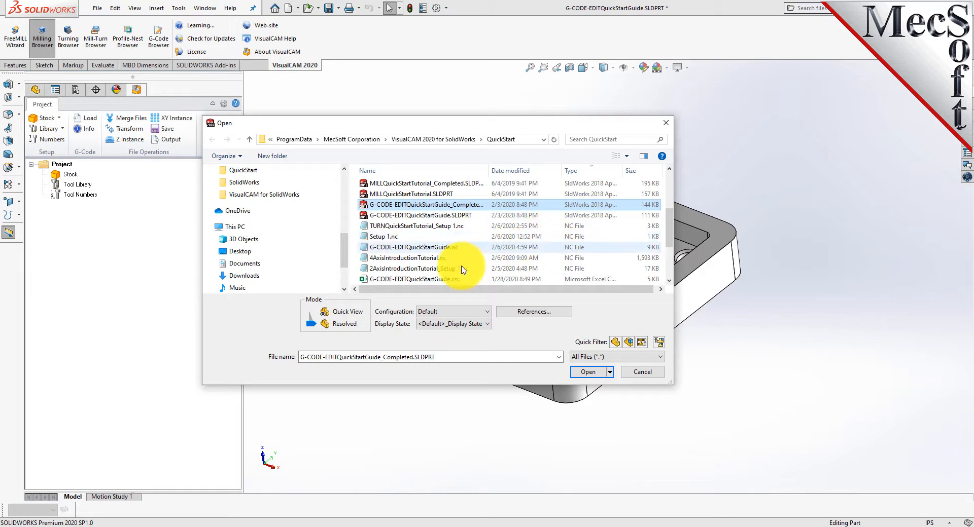
click(432, 279)
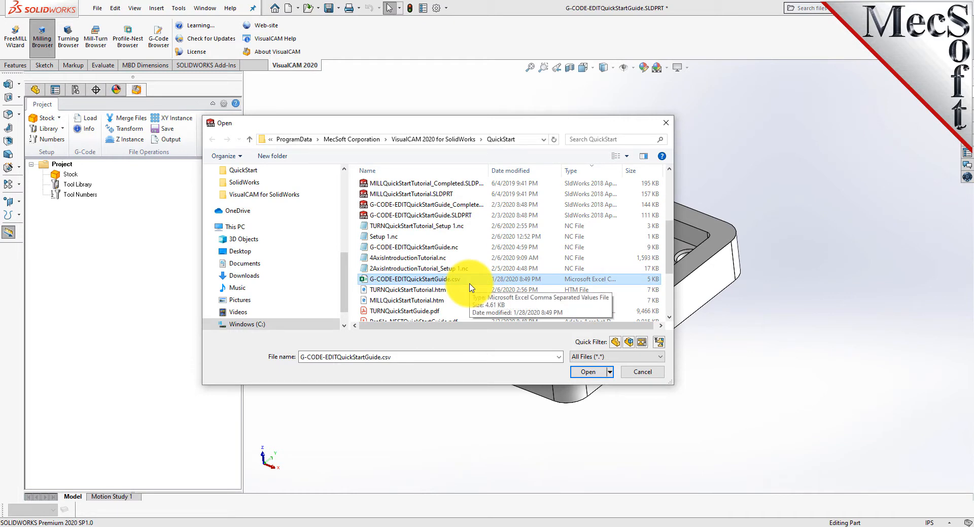
click(451, 248)
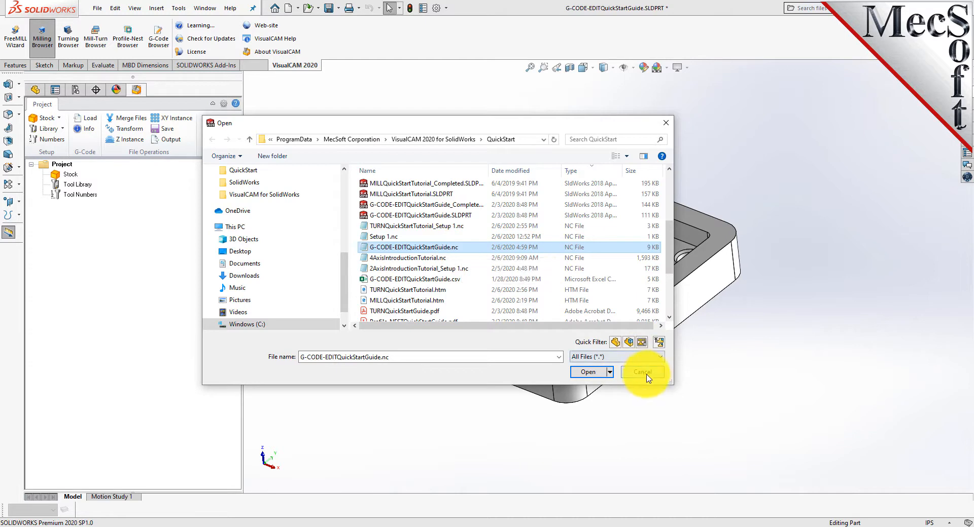
click(584, 371)
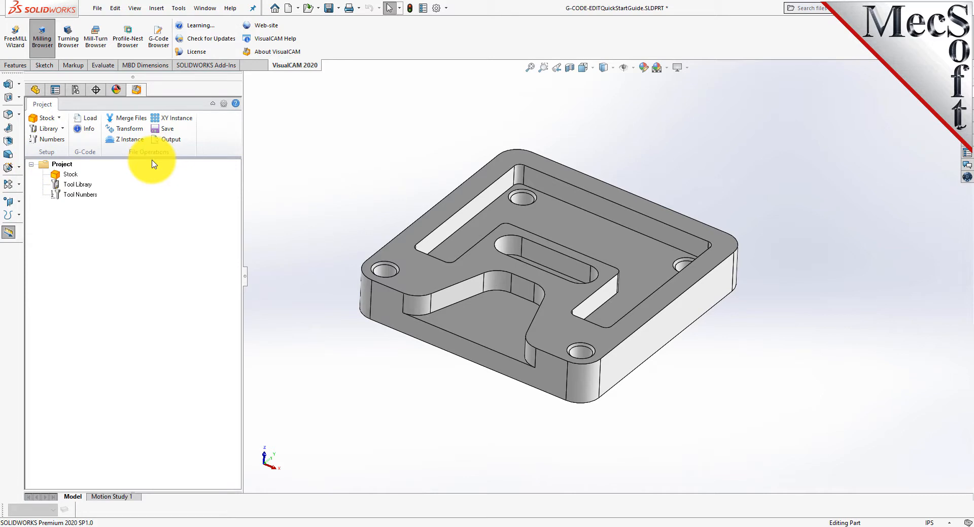
- Load the G-code file G-CODE-EDITQuickStartGuide.nc from the QuickStart folder into the project
click(42, 166)
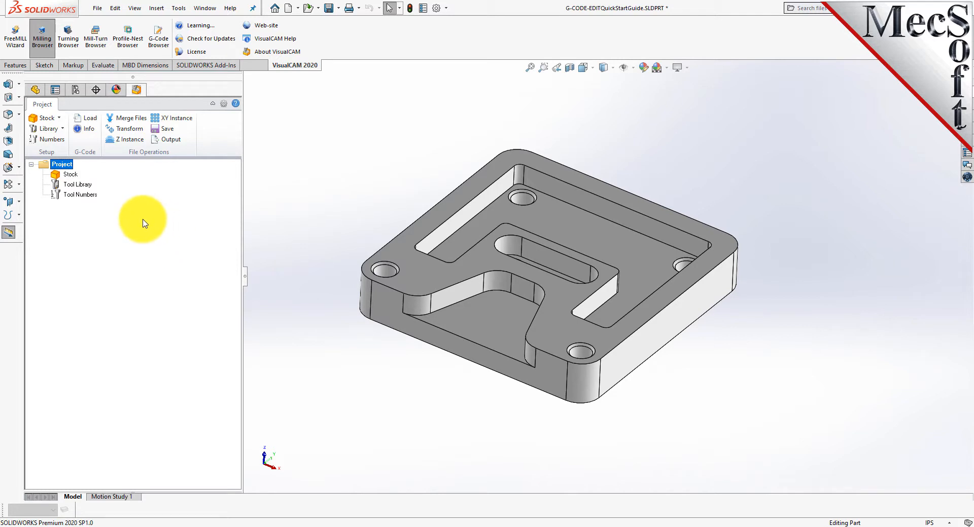
click(90, 120)
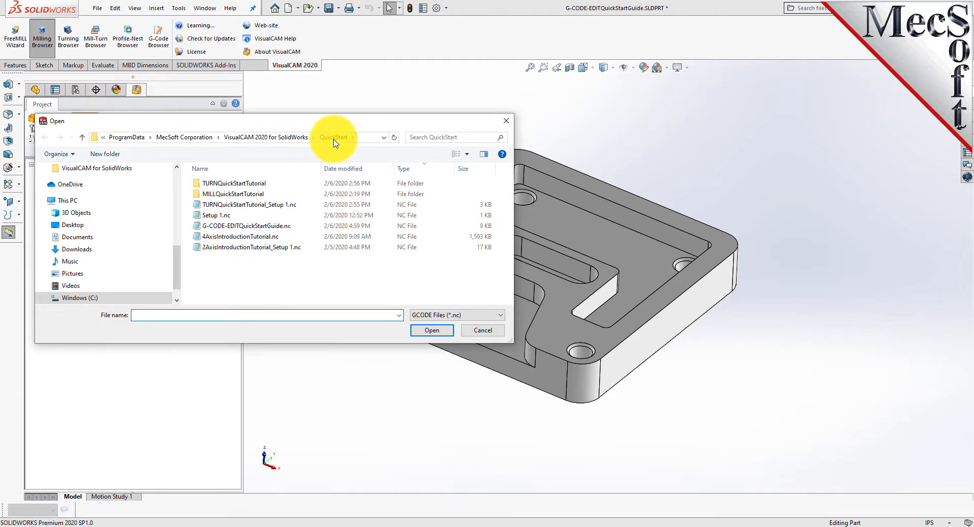
click(274, 229)
click(439, 332)
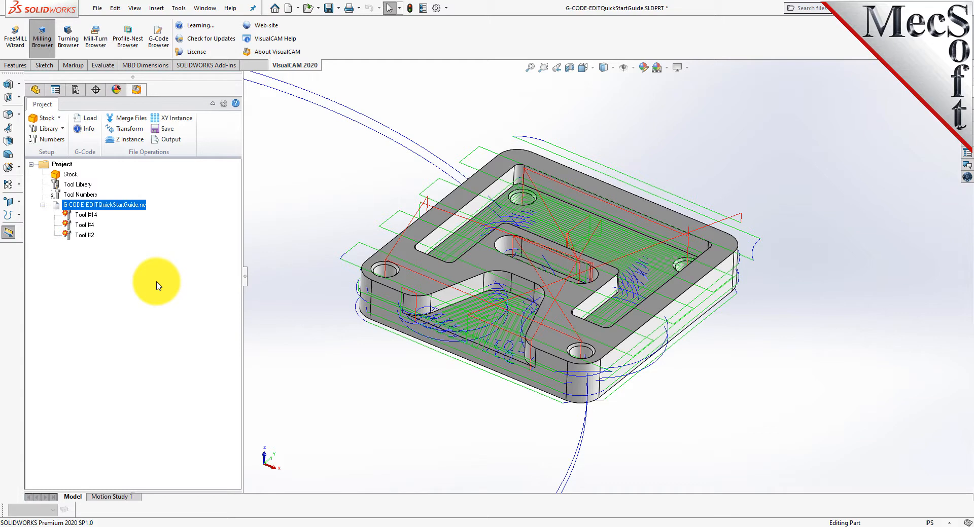
- Open G-CODE-EDITQuickStartGuide.nc for editing, accepting the default tools
right_click(121, 206)
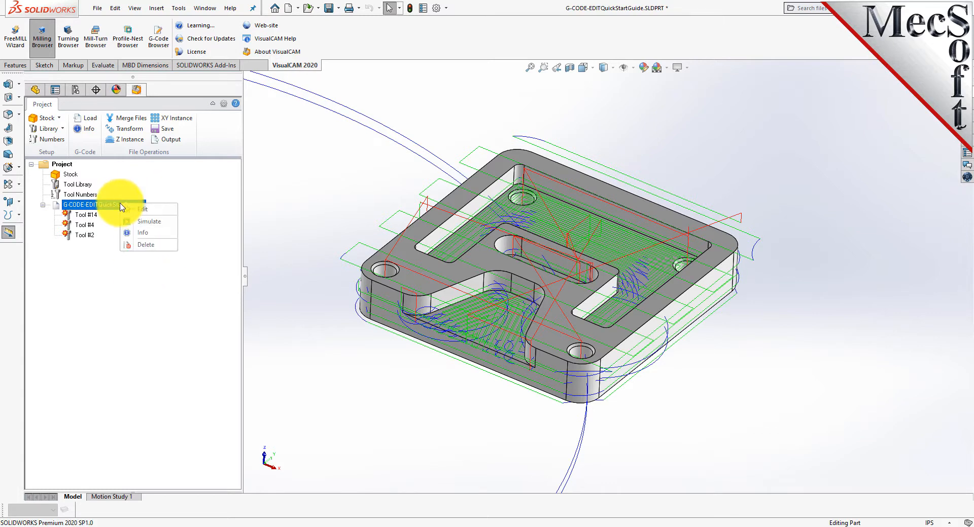
click(169, 210)
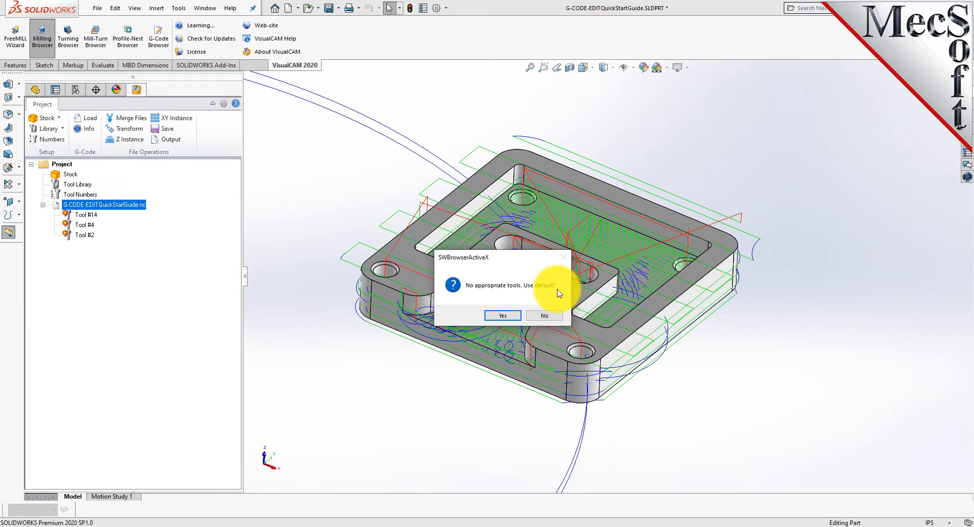
click(507, 316)
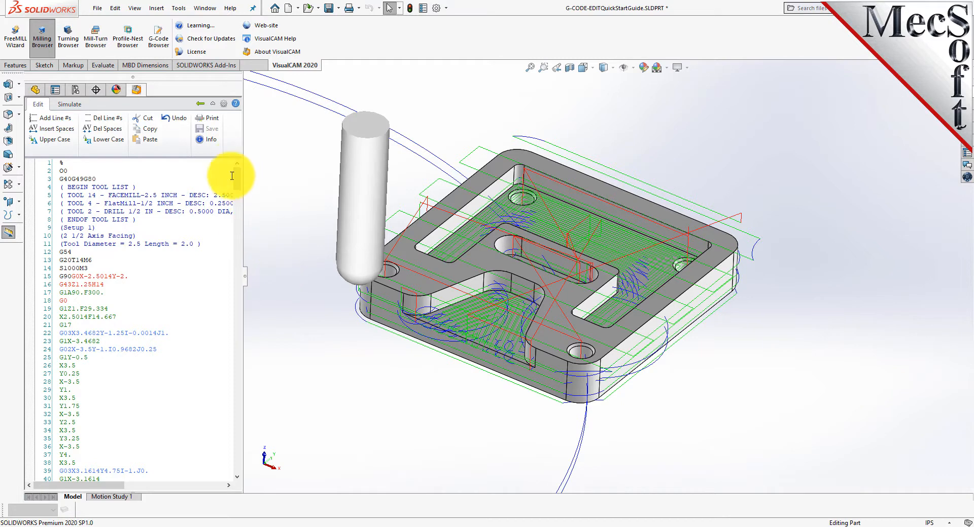
mouse_move(237, 177)
mouse_down()
mouse_move(243, 420)
mouse_move(239, 173)
mouse_up()
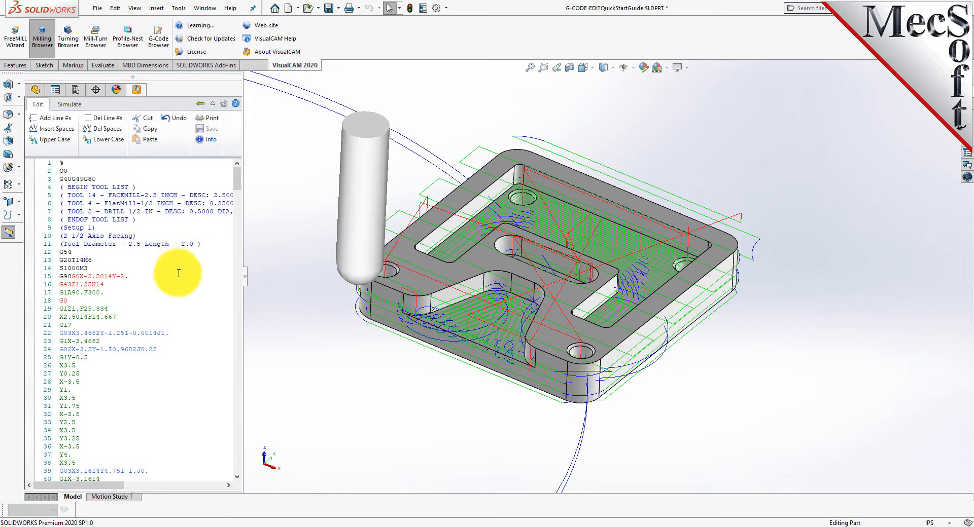
- Review the User Interface and Text Editor preferences, including the ribbon styles, editor colors and output program
click(225, 107)
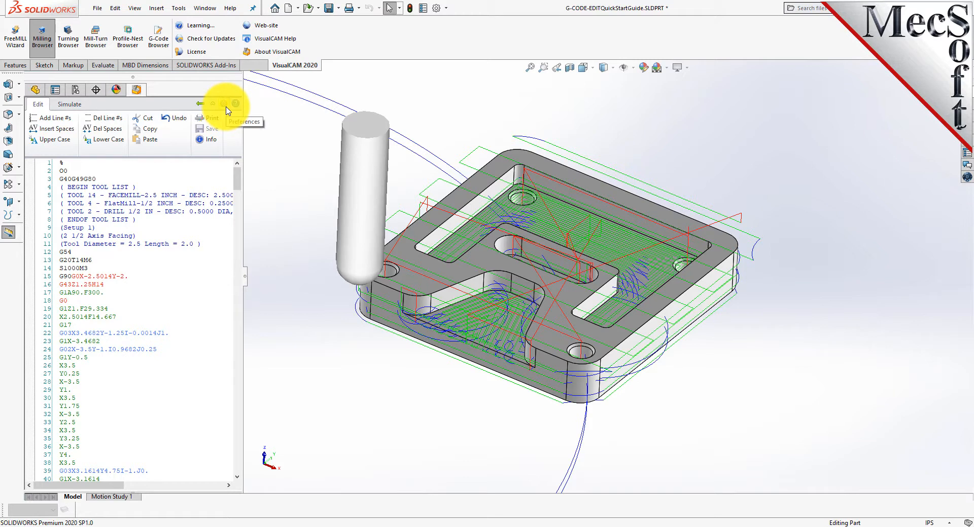
drag(506, 150, 335, 163)
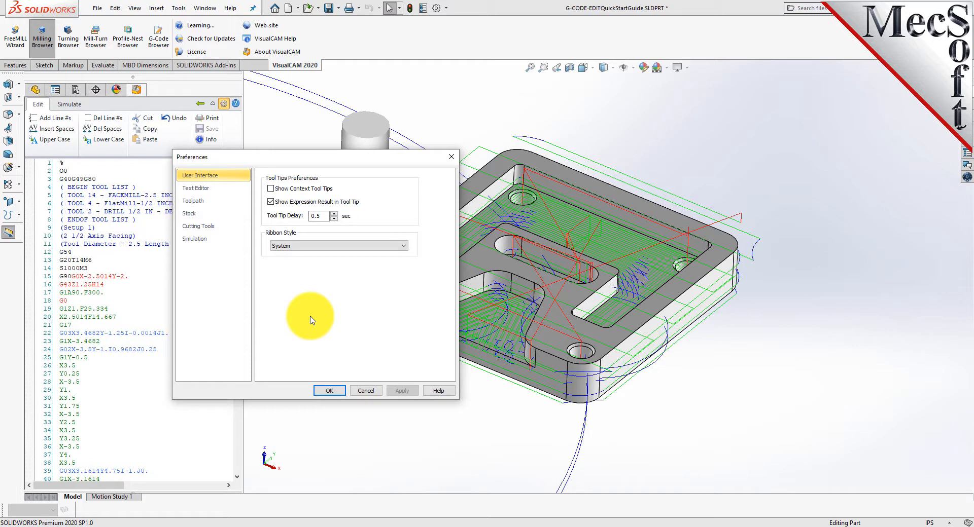
click(393, 246)
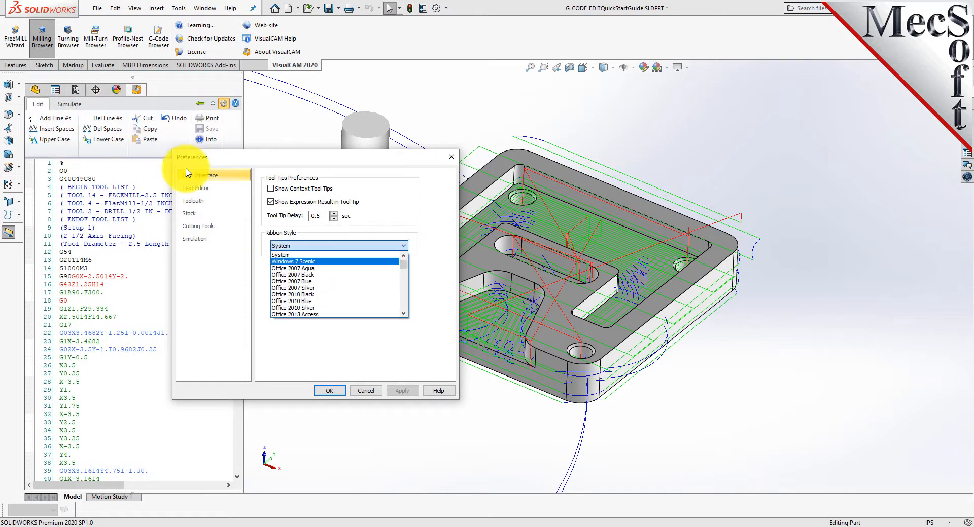
click(318, 360)
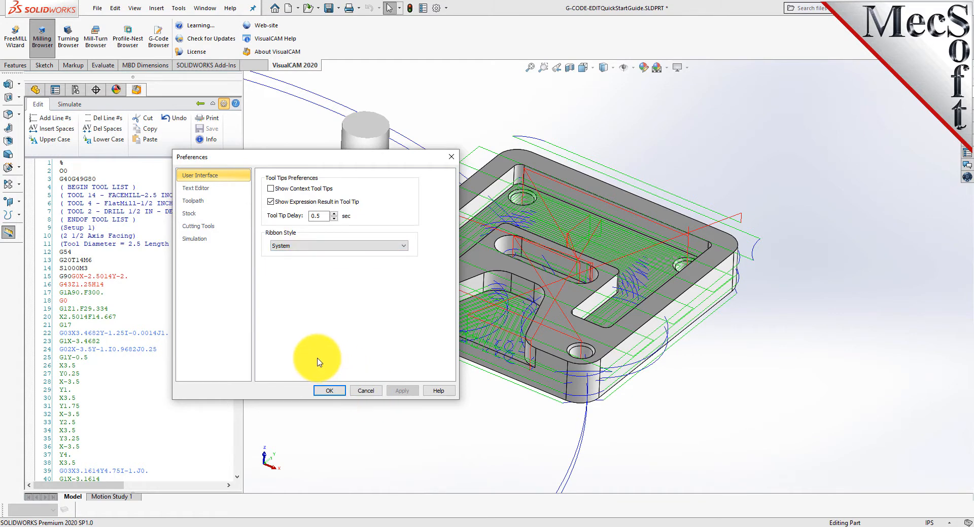
click(206, 189)
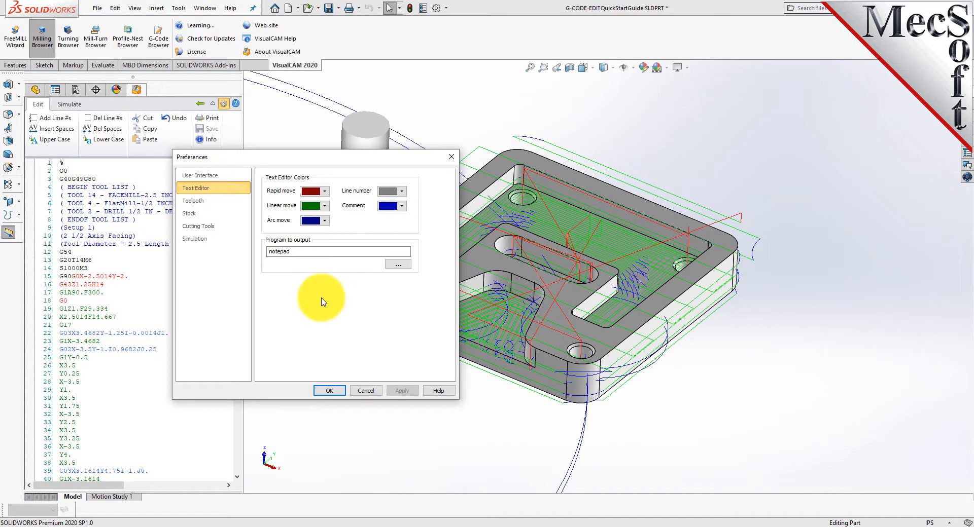
drag(288, 160, 351, 165)
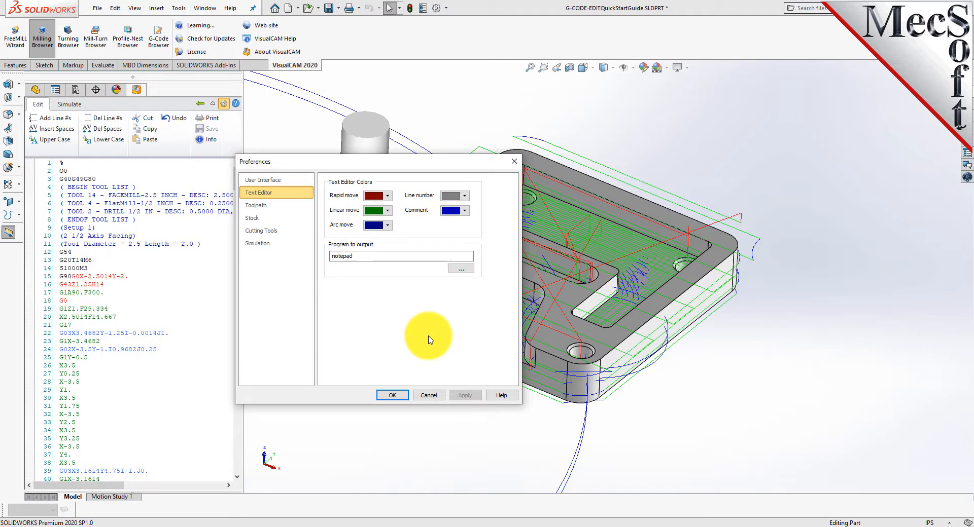
double_click(360, 256)
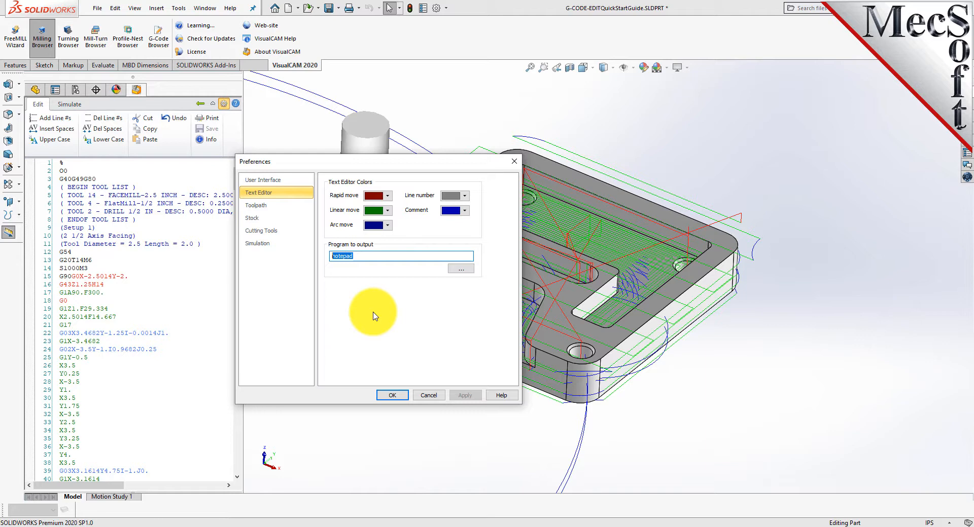
- Compare toolpath display thicknesses 1 and 2 in the Toolpath preferences, and apply a thickness of 2
click(274, 205)
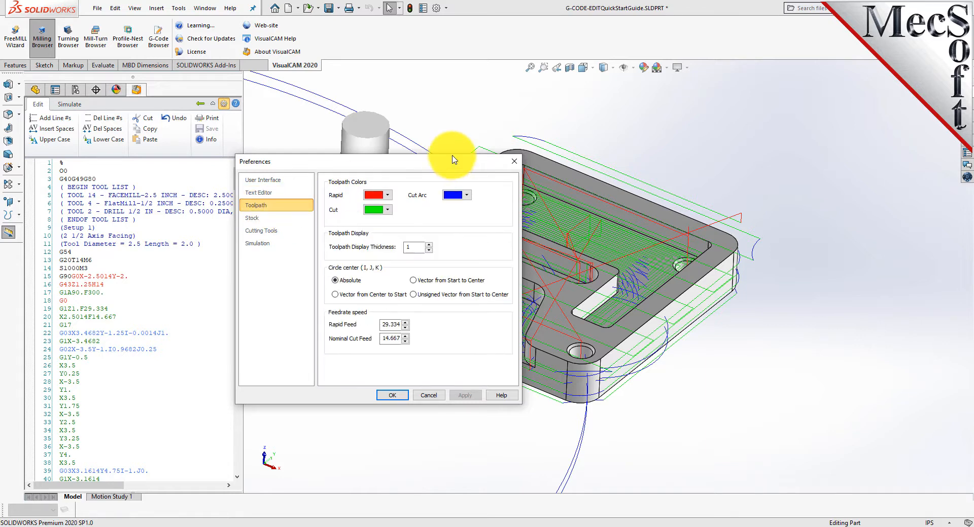
drag(441, 162, 251, 170)
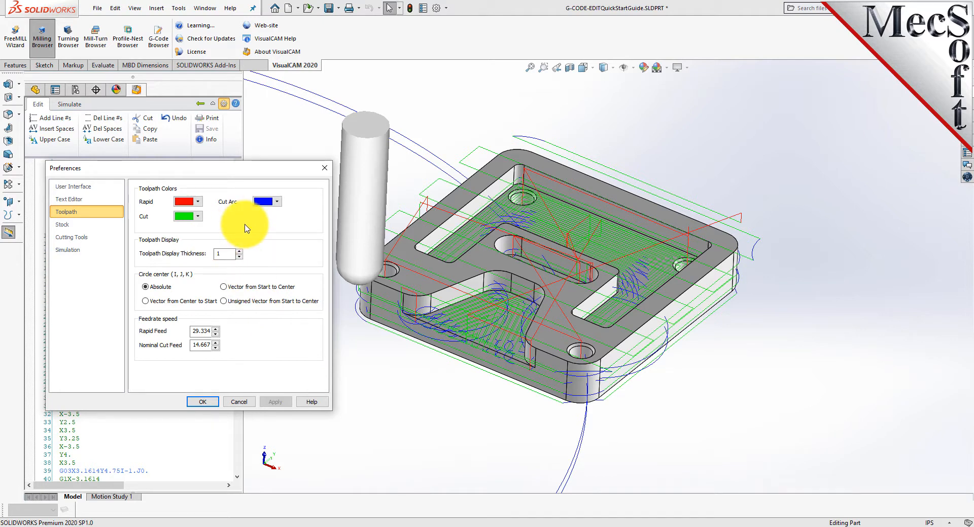
click(240, 251)
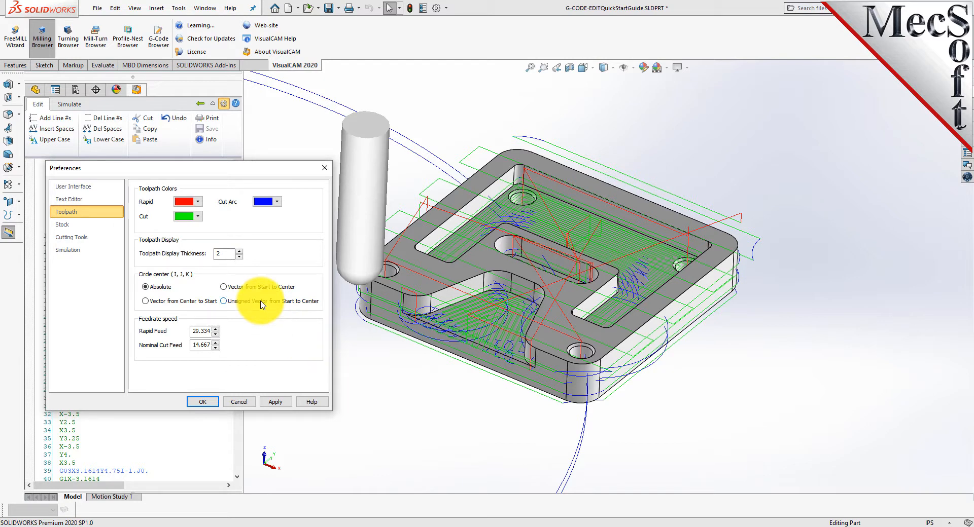
click(275, 402)
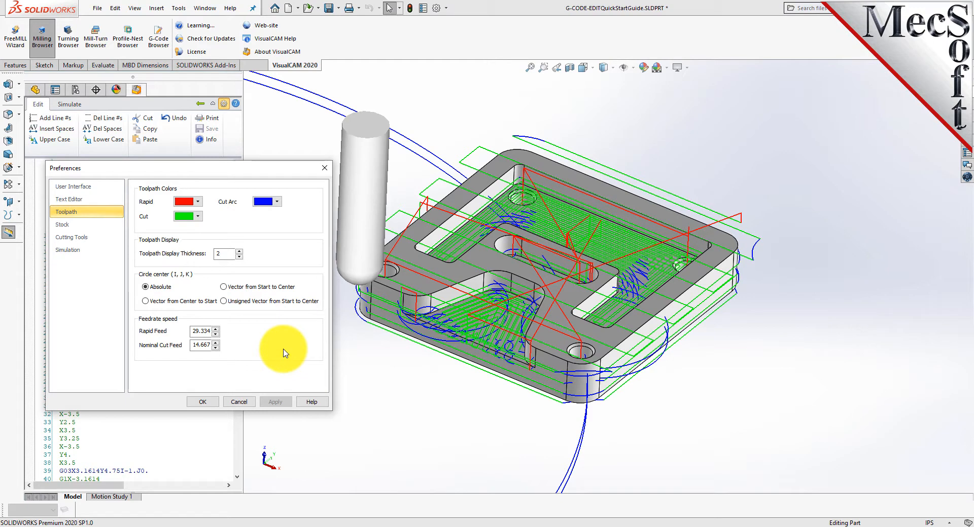
click(238, 257)
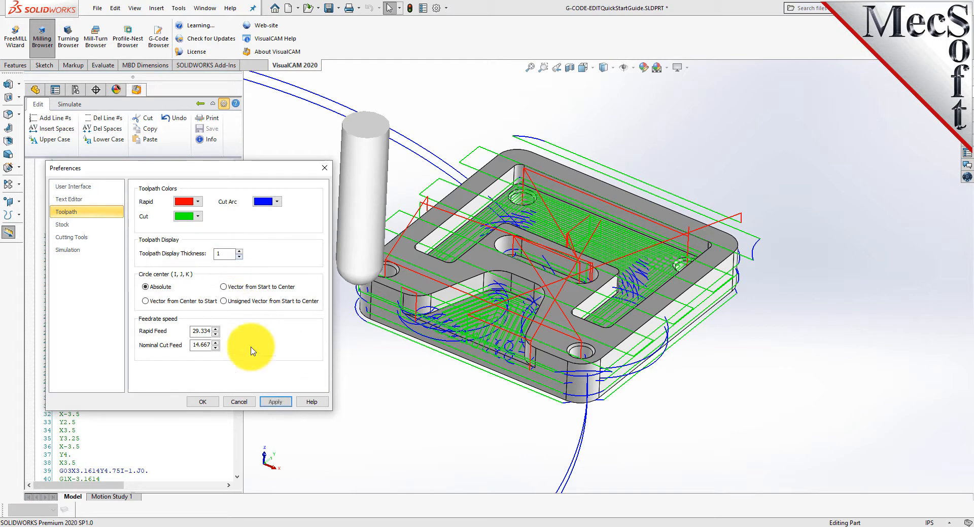
click(278, 404)
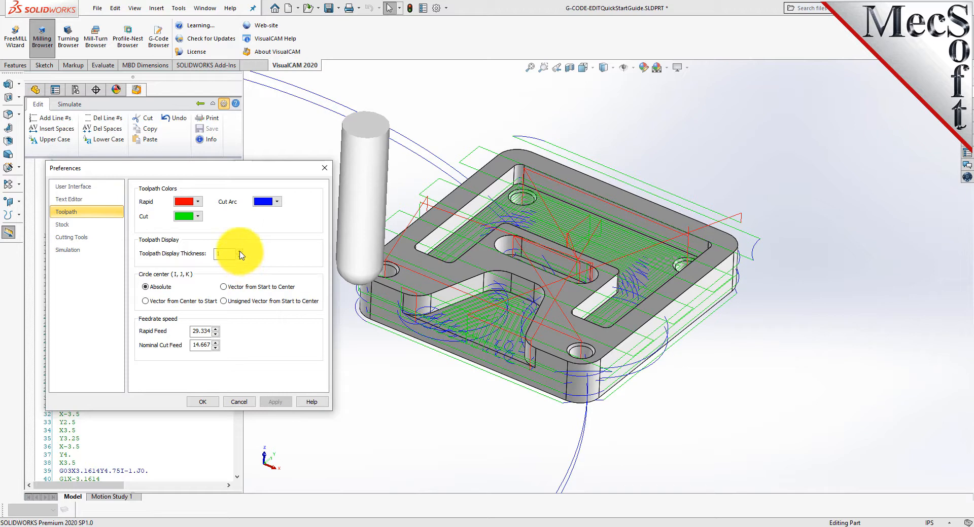
click(239, 251)
click(278, 403)
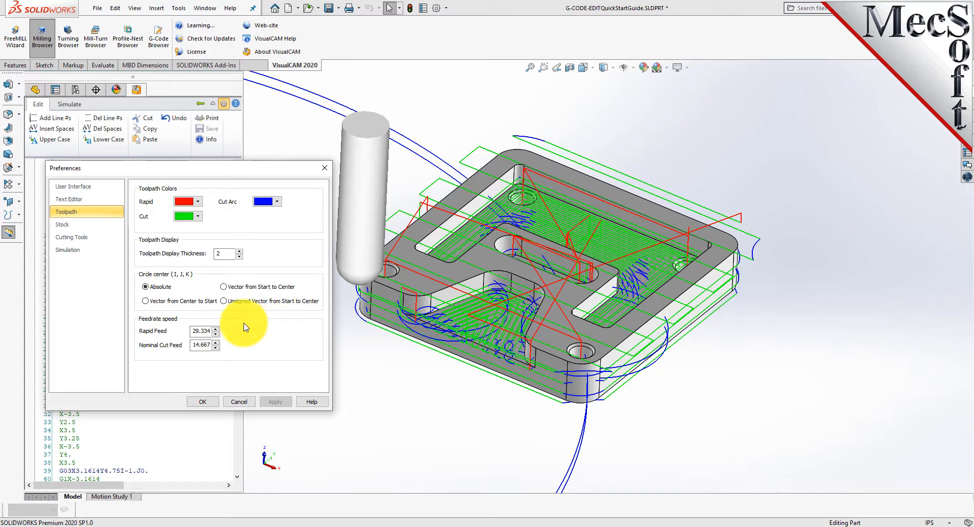
- Apply the circle center option Vector from Center to Start for comparison, and apply Unsigned Vector from Start to Center instead
click(149, 303)
click(271, 402)
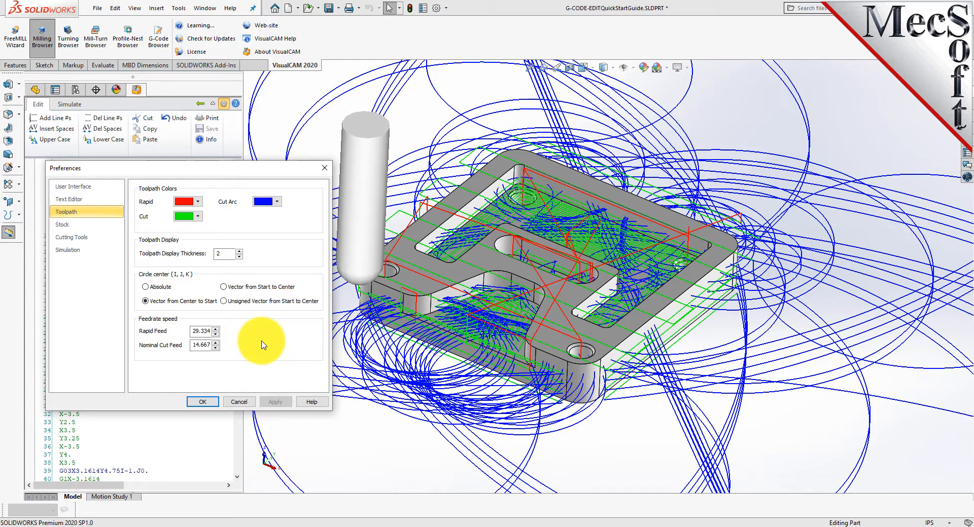
click(224, 301)
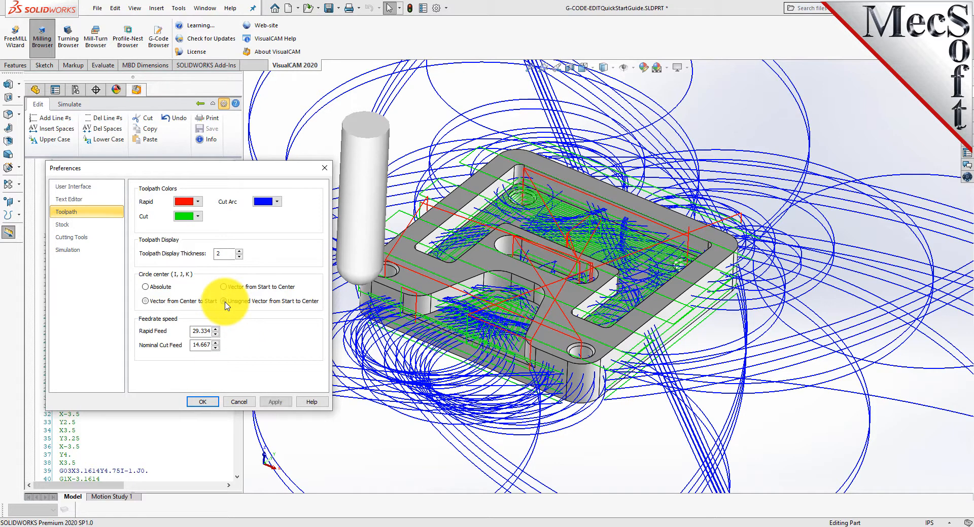
click(279, 404)
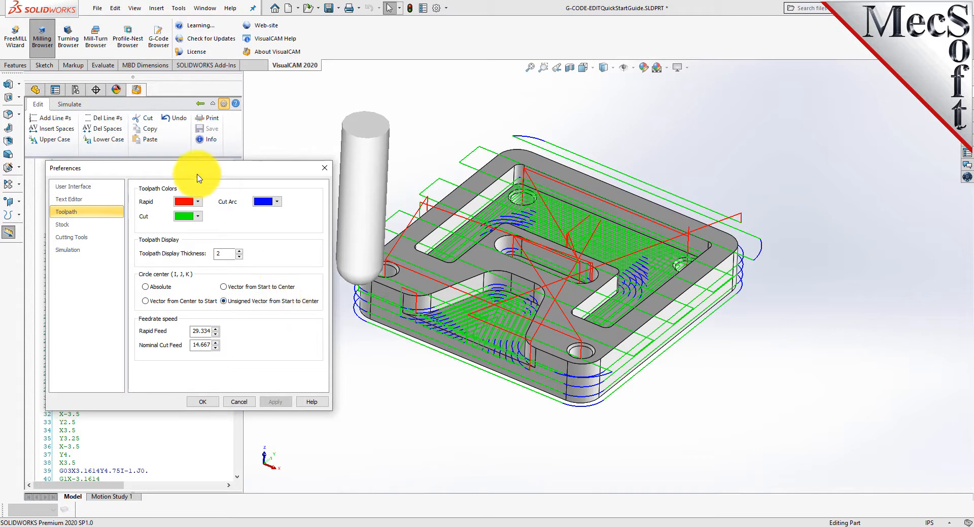
drag(197, 174, 320, 204)
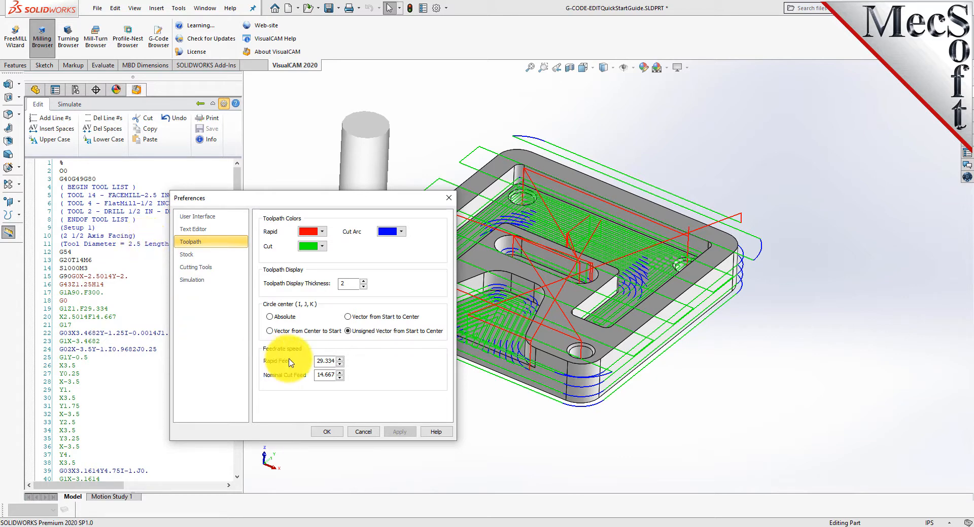
drag(330, 202, 226, 190)
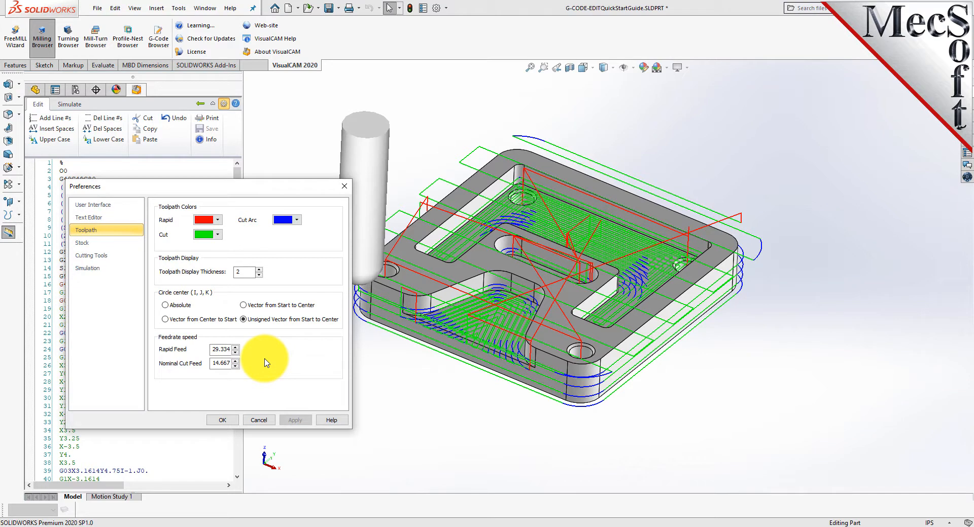
- Switch the circle center back to Vector from Center to Start, and restore Unsigned Vector from Start to Center
click(171, 318)
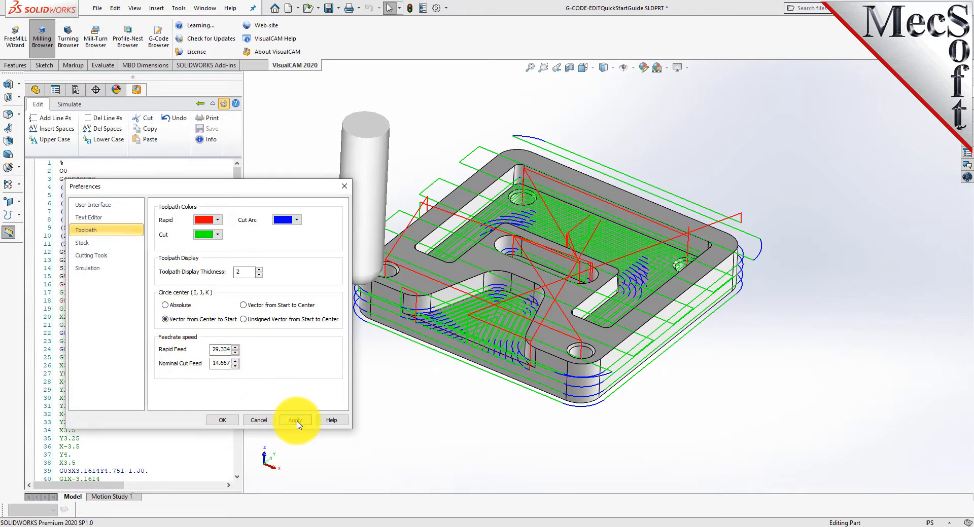
click(297, 422)
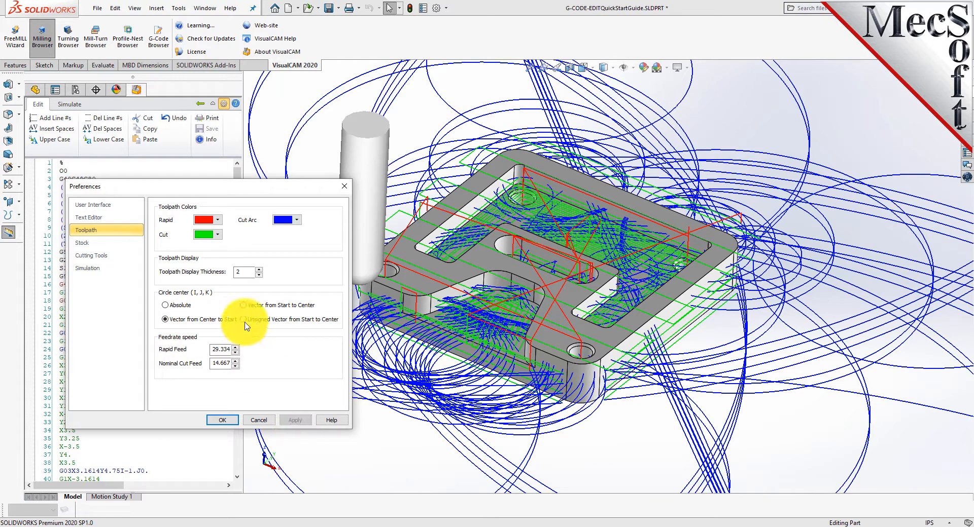
click(244, 320)
click(295, 421)
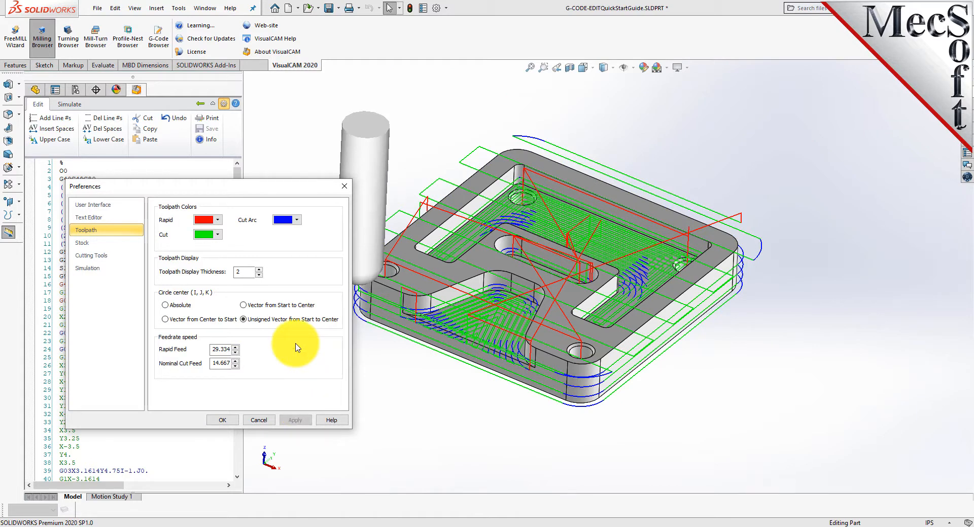
- Review the rapid and nominal cut feedrates in the Toolpath preferences and the colors and transparency in the Stock preferences
drag(243, 190, 398, 193)
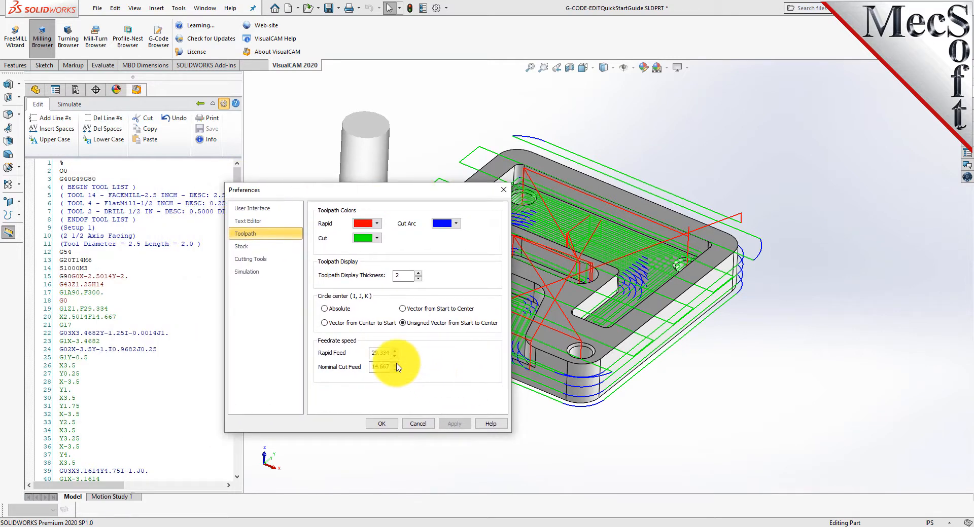
double_click(375, 353)
double_click(378, 367)
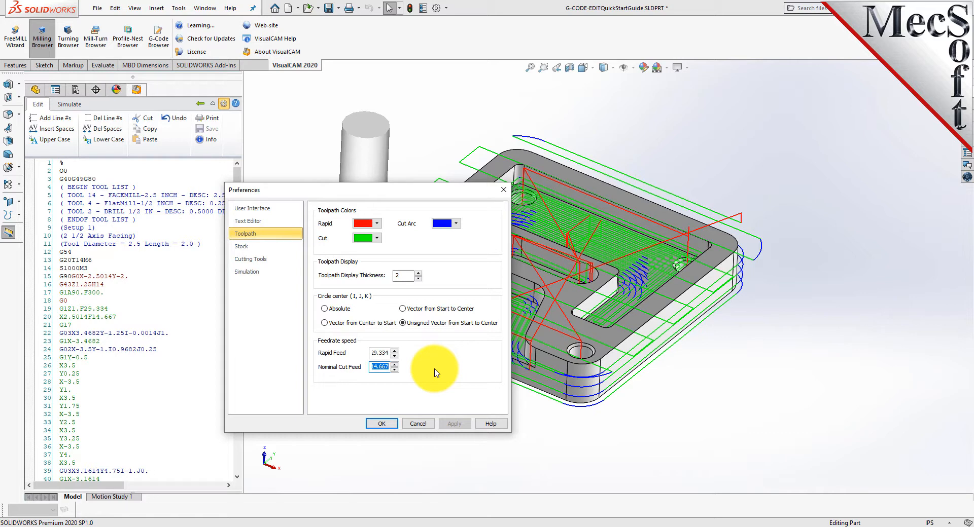
click(245, 248)
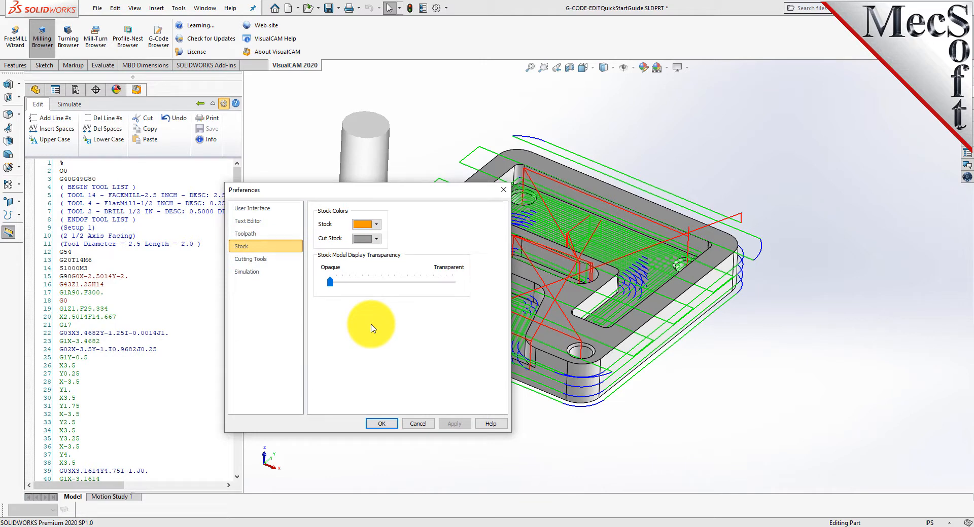
click(375, 225)
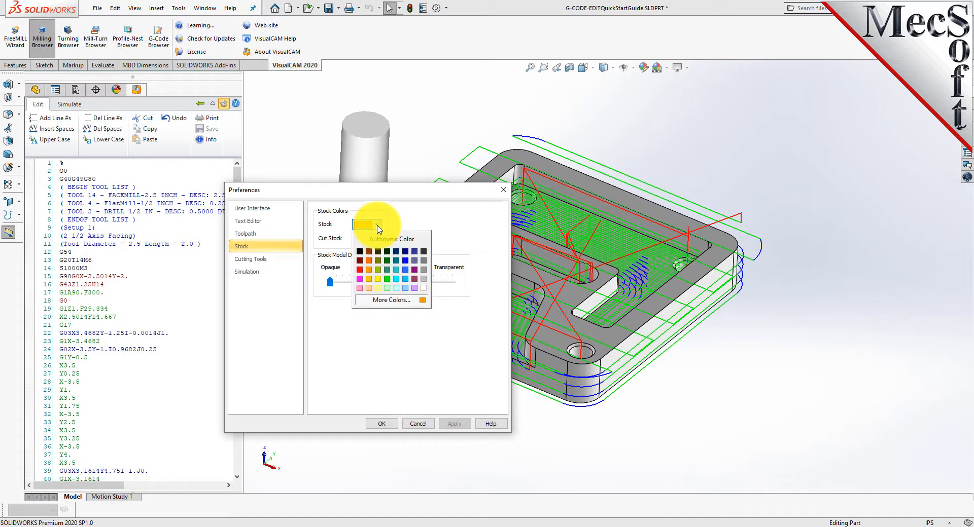
click(462, 237)
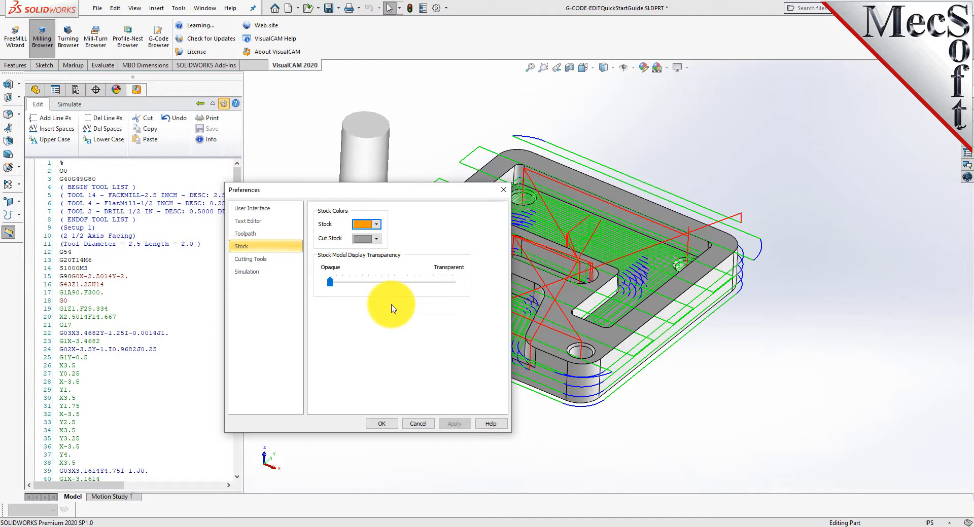
drag(330, 282, 313, 295)
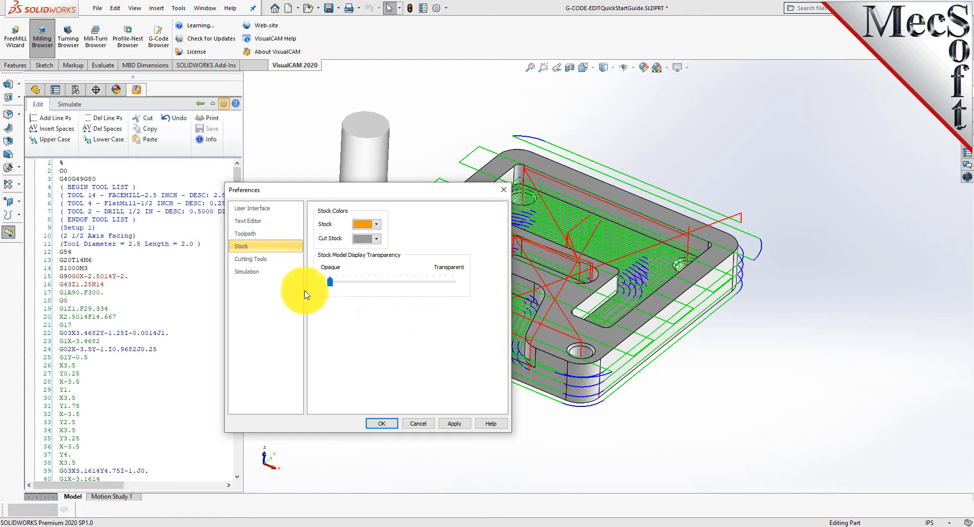
- Set the simulation accuracy to Fine in the Simulation preferences
click(254, 260)
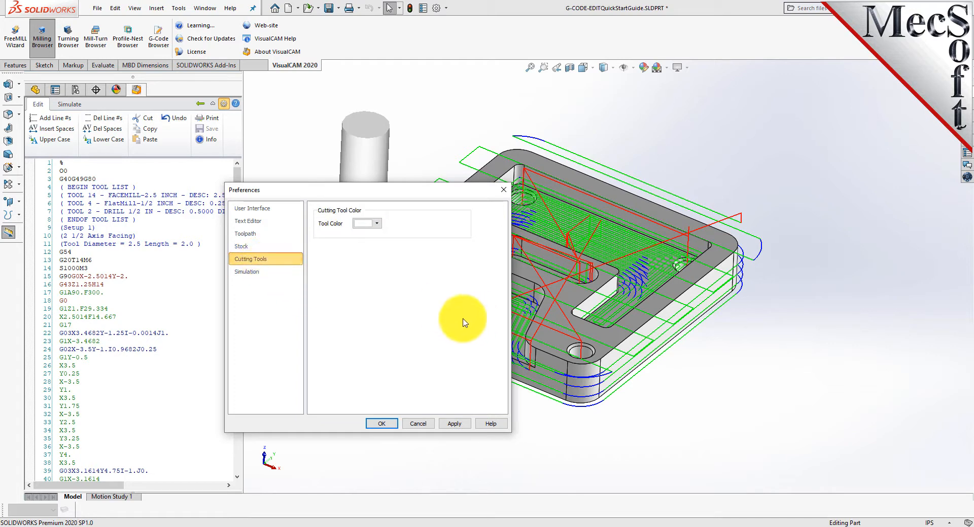
drag(394, 193, 594, 209)
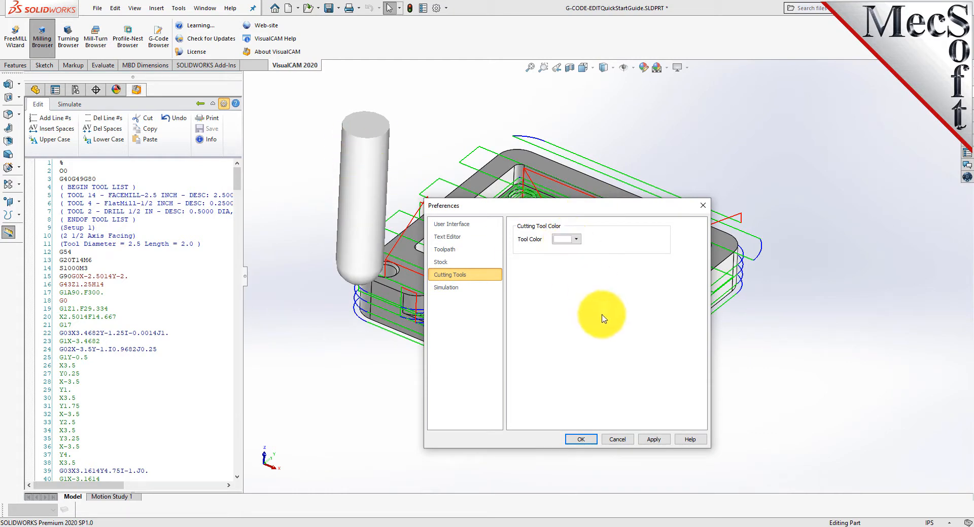
click(459, 289)
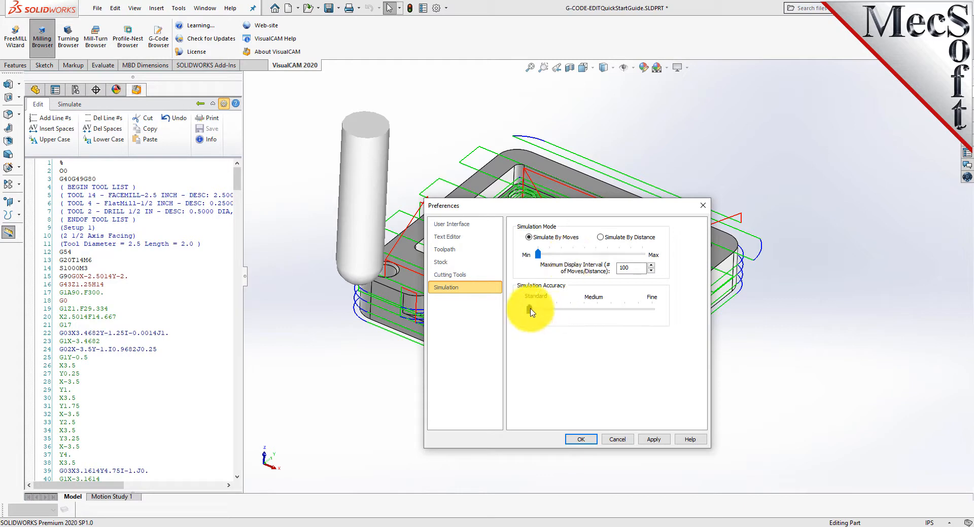
drag(530, 311, 652, 310)
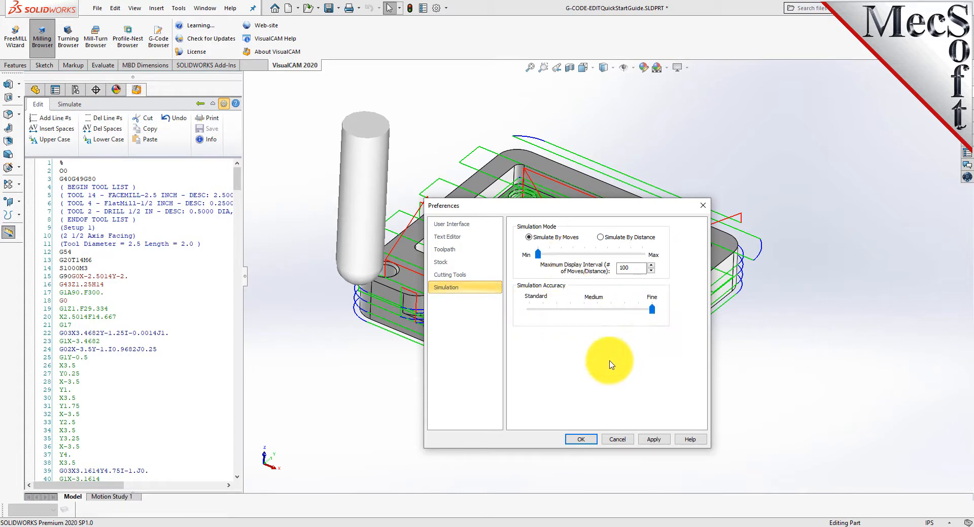
- Change the cutting tool color to cyan, apply the preferences, and close them
click(467, 276)
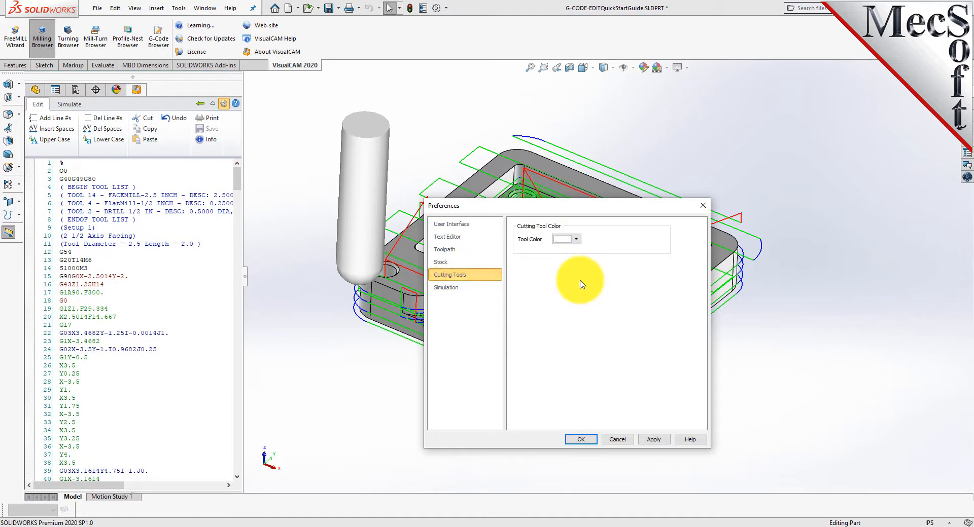
click(576, 240)
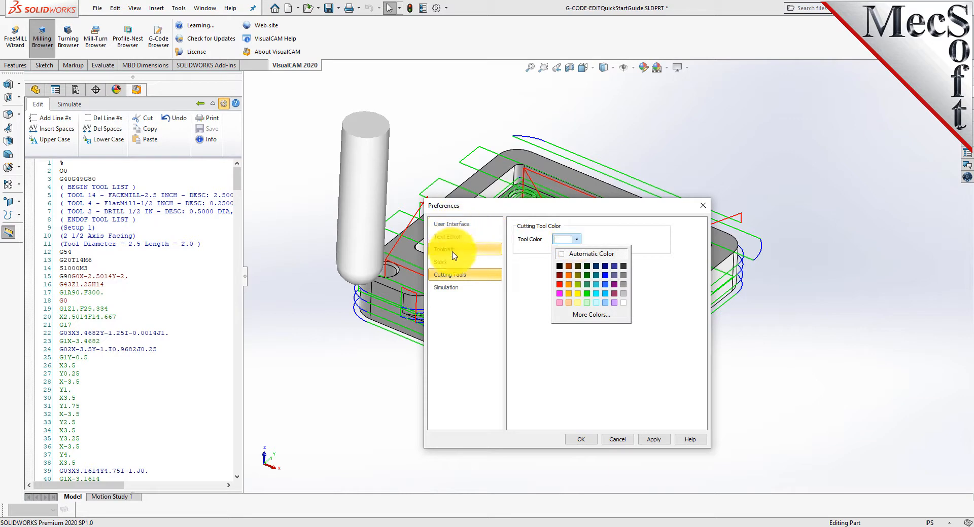
click(575, 242)
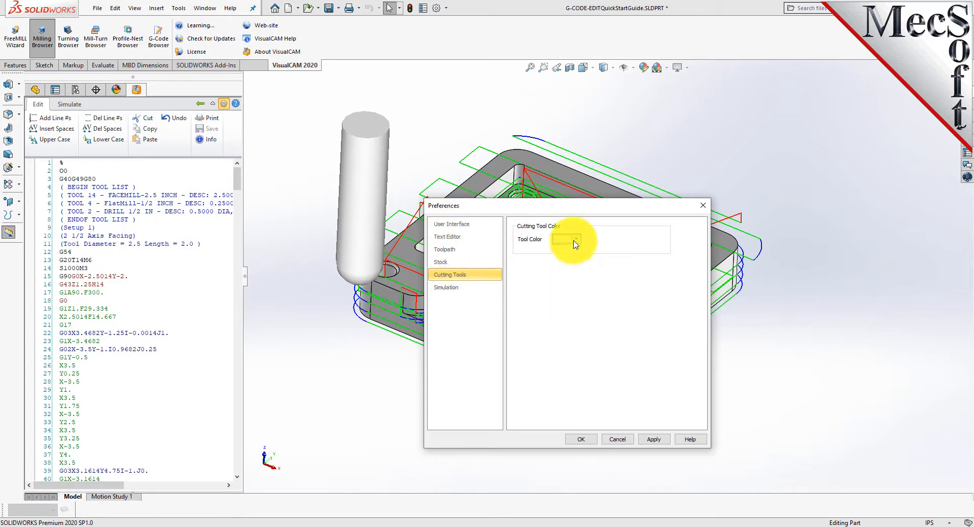
click(482, 263)
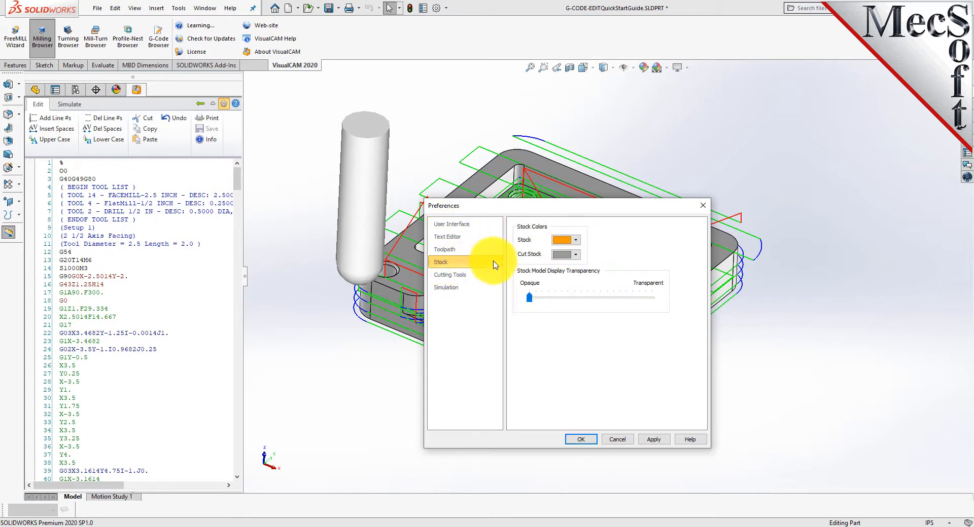
click(496, 275)
click(577, 240)
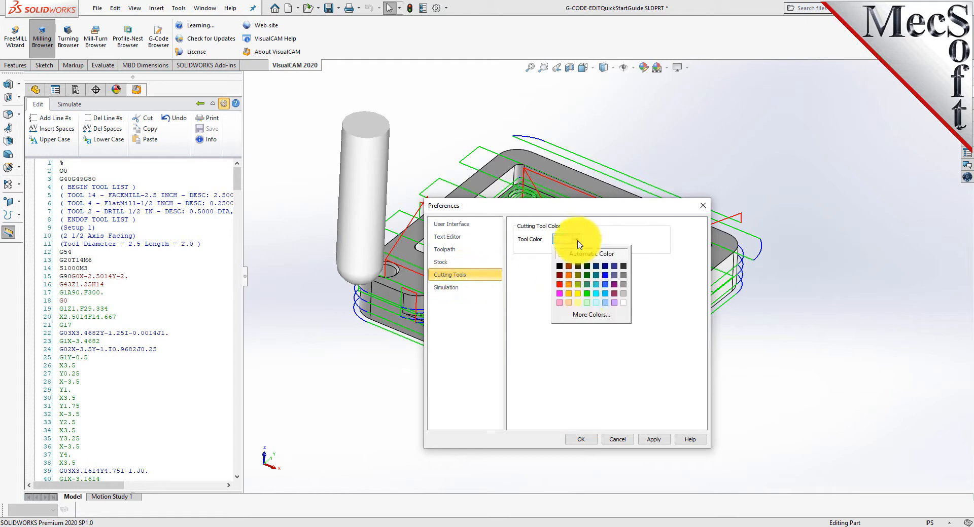
click(597, 295)
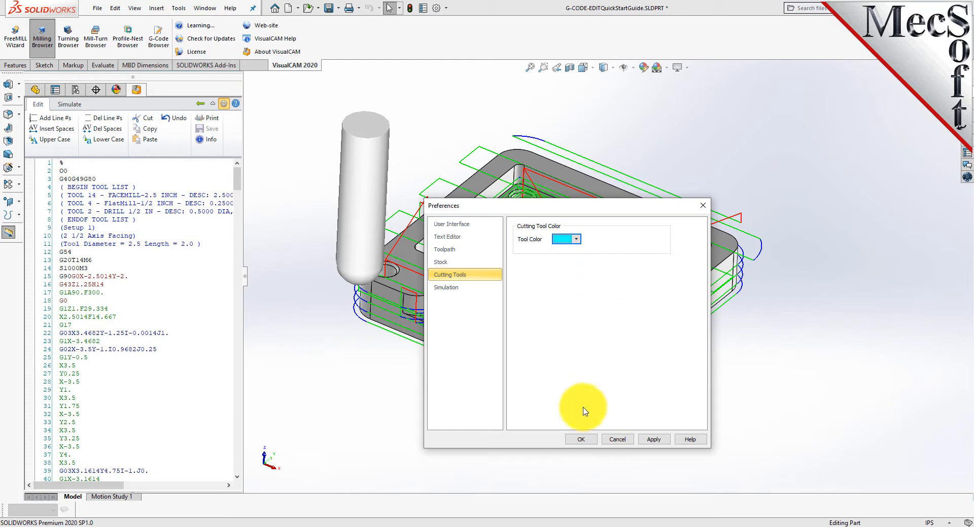
click(653, 439)
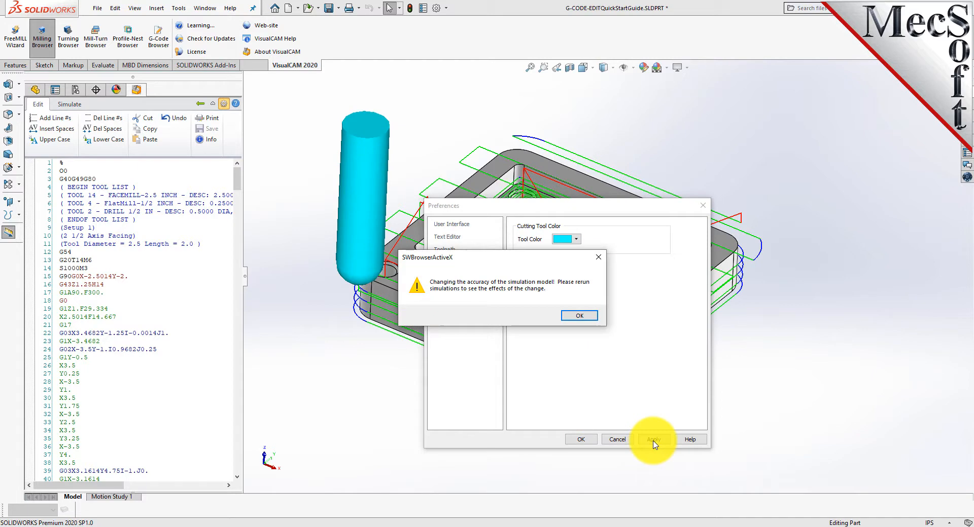
click(582, 317)
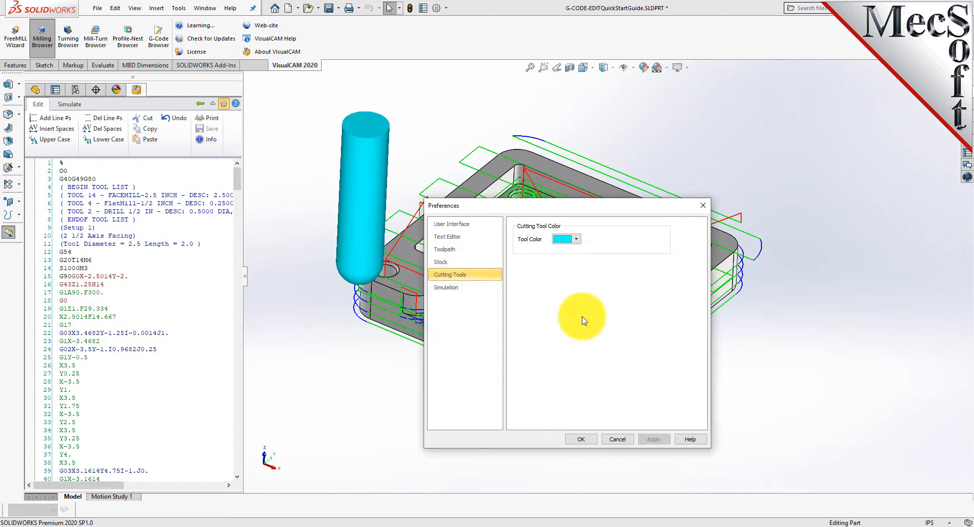
click(582, 439)
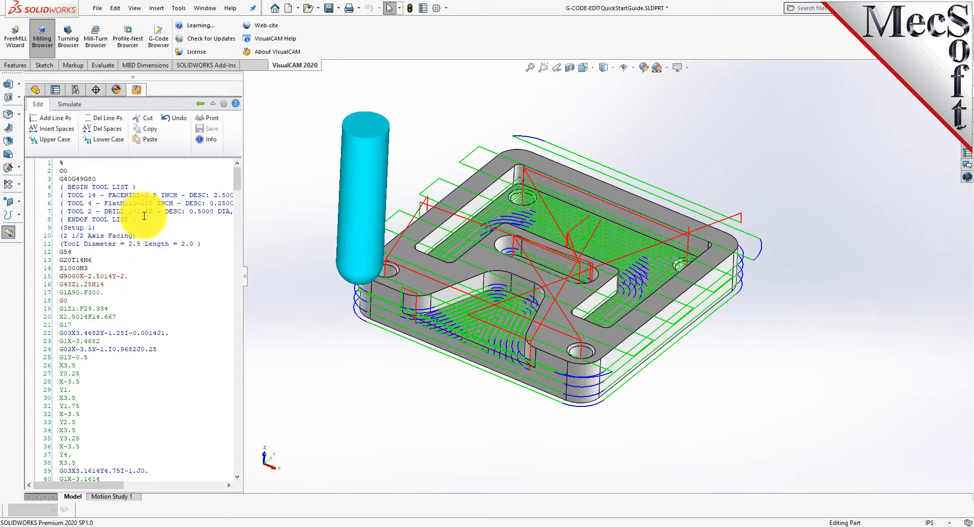
- Add line numbers to the G-code blocks and check the BEGIN TOOL LIST comment line
click(65, 124)
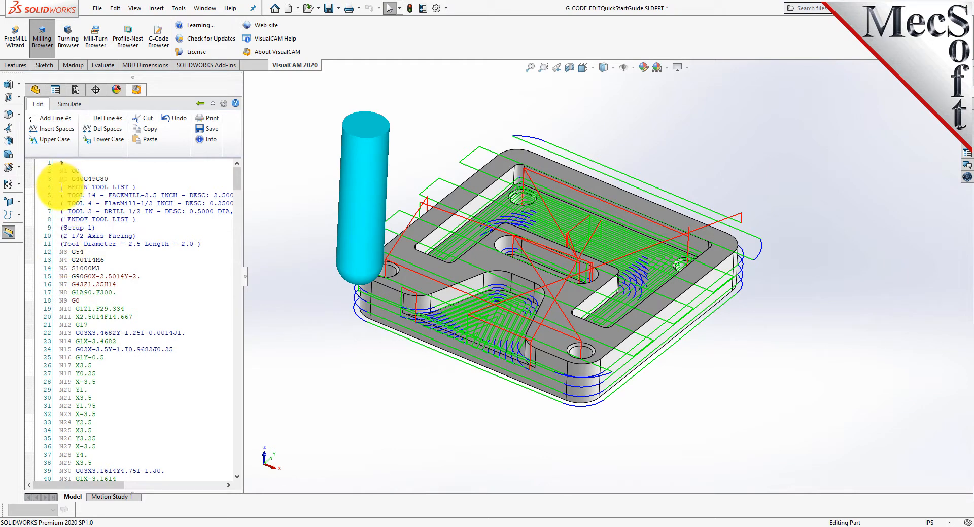
drag(58, 187, 144, 188)
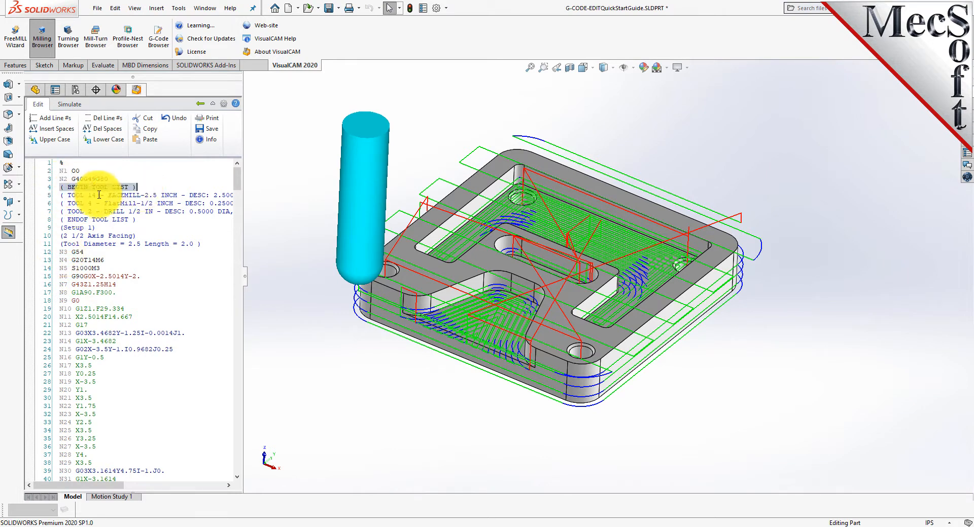
click(142, 186)
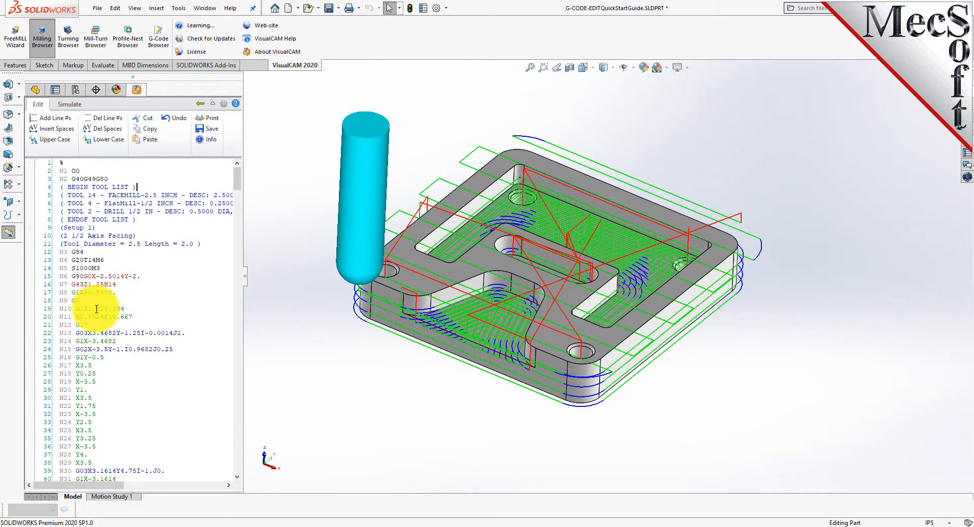
- Insert spaces between the G-code words, trying their removal once before inserting them again
click(70, 136)
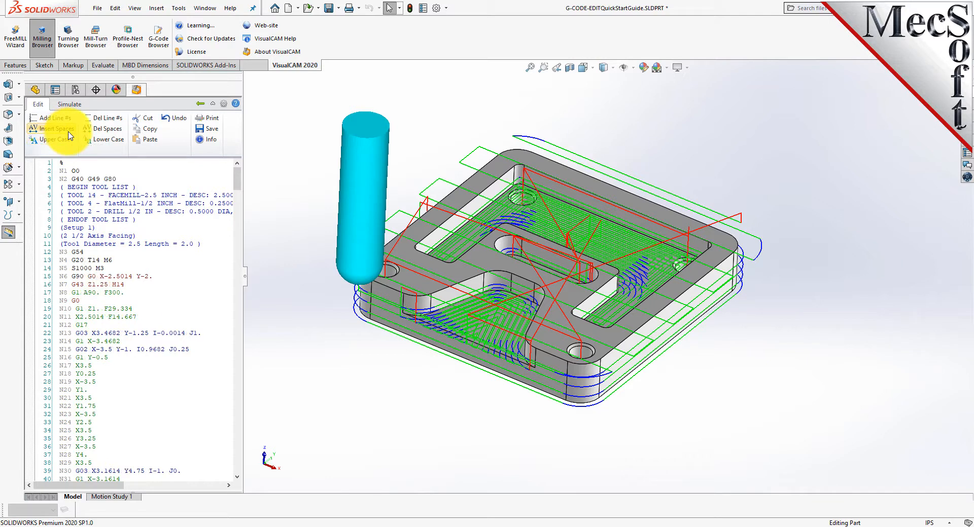
click(108, 130)
click(64, 131)
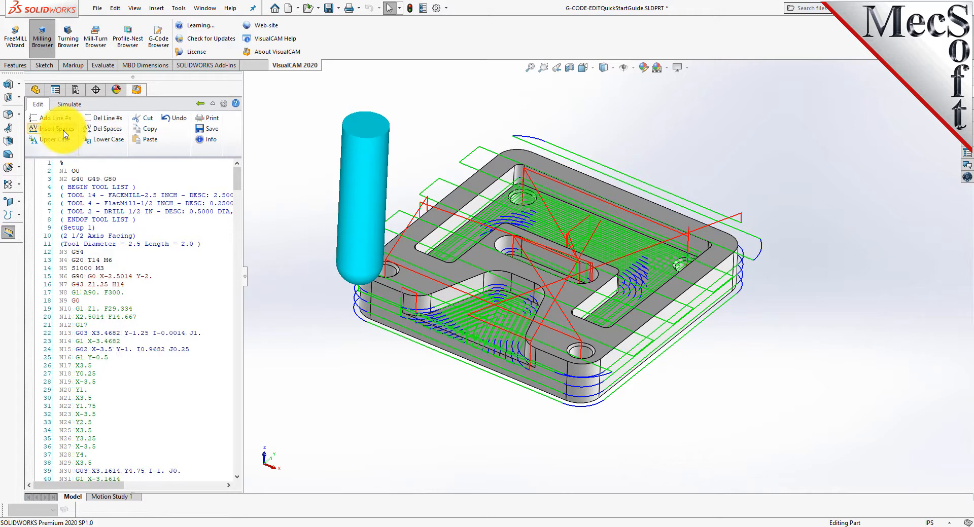
- Save the edited G-code over the existing G-CODE-EDITQuickStartGuide.nc file
click(89, 341)
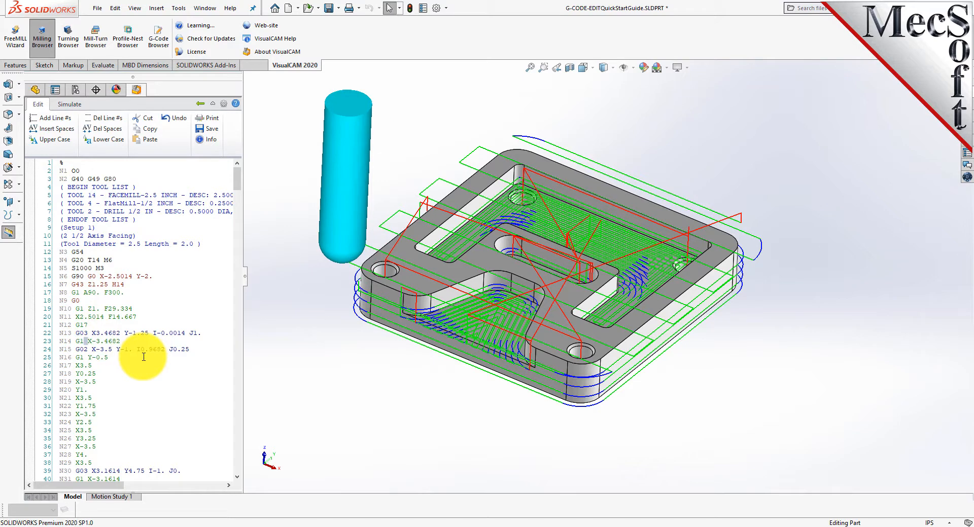
click(195, 221)
drag(237, 173, 213, 175)
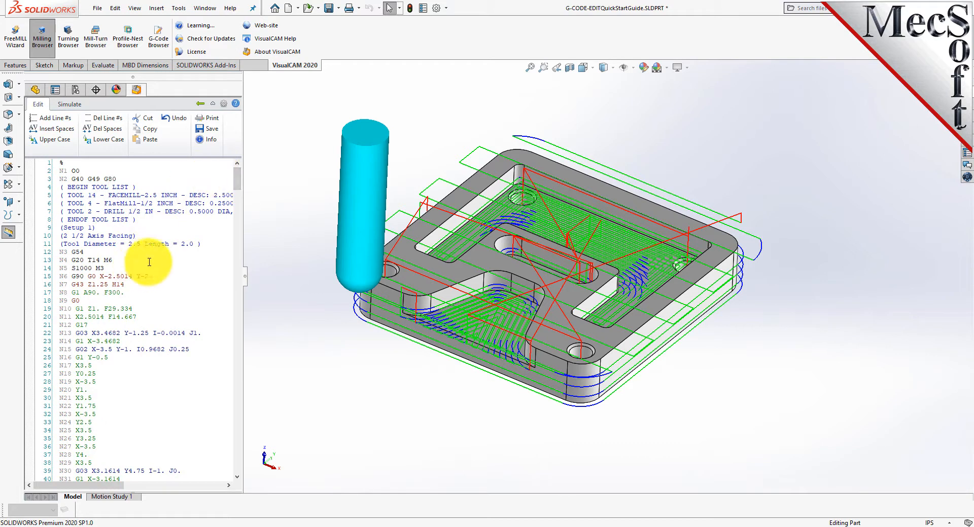
click(209, 130)
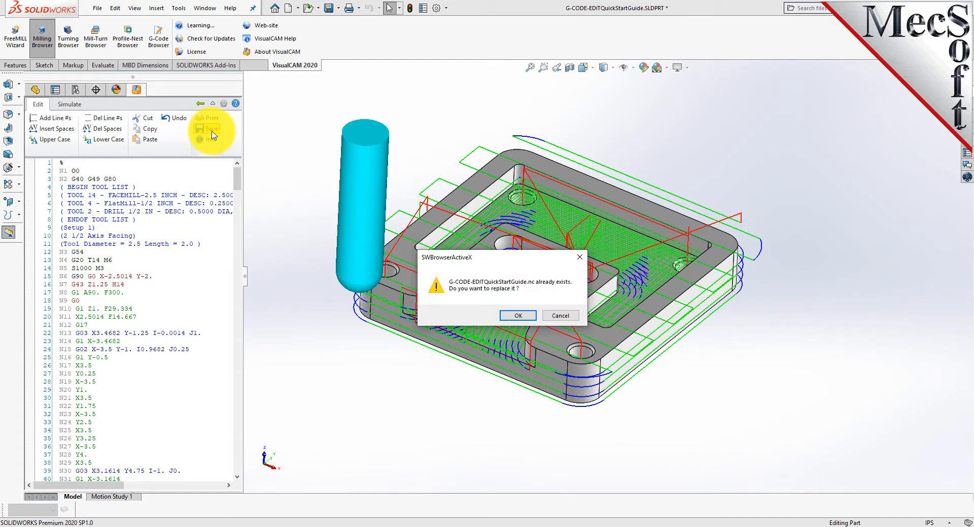
click(518, 316)
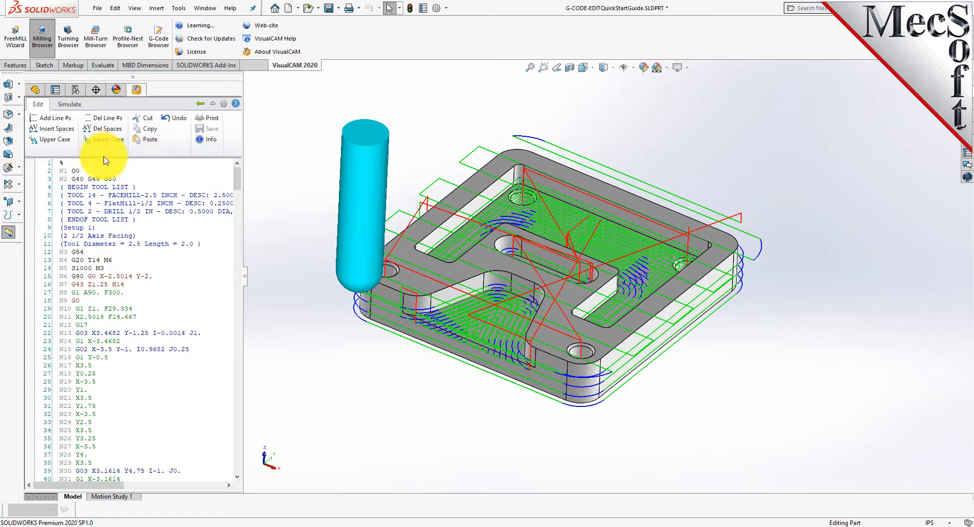
- Remove the spaces between the G-code words, return to the project, and save G-CODE-EDITQuickStartGuide.nc over the existing file
click(108, 130)
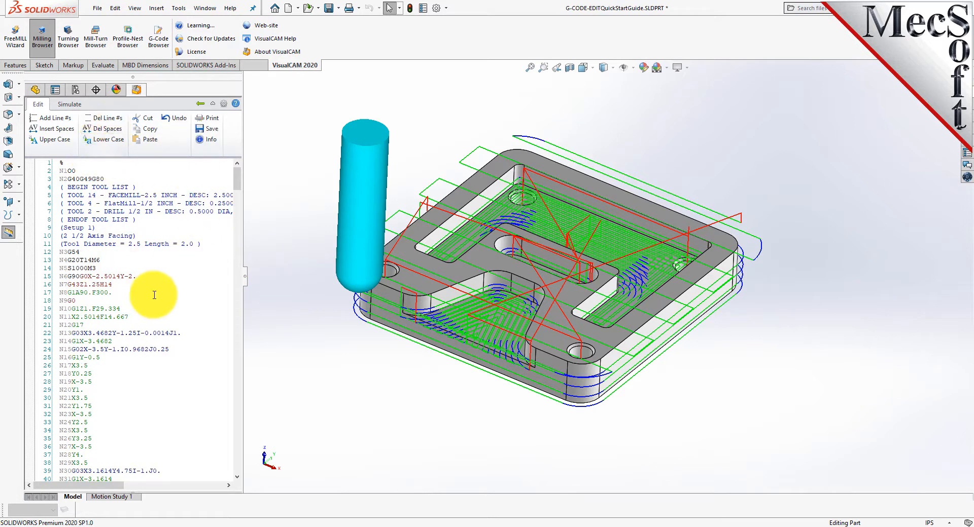
click(201, 104)
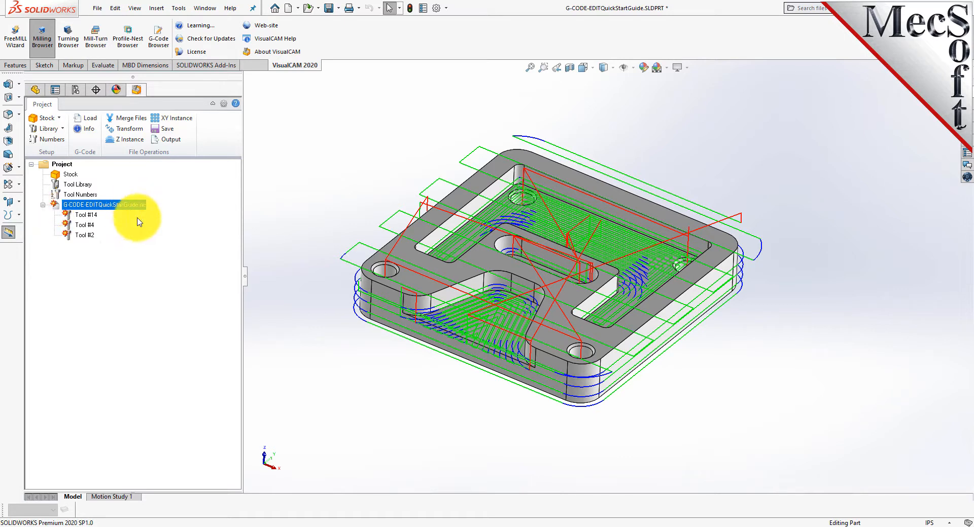
click(167, 130)
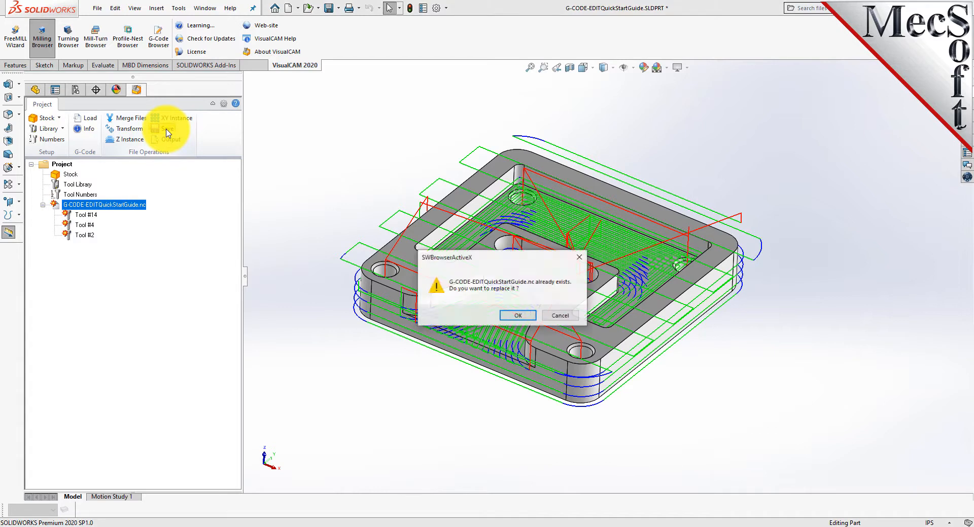
click(519, 317)
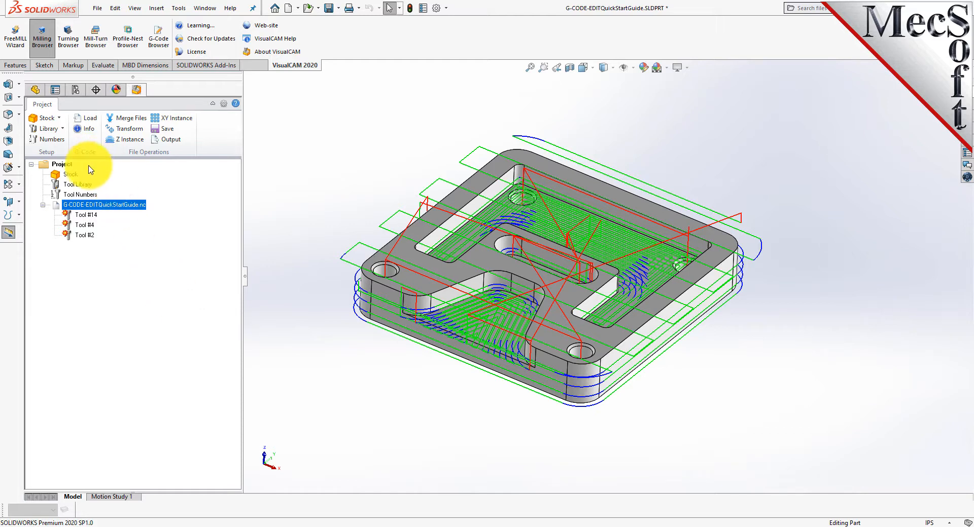
- Load the tool library G-CODE-EDITQuickStartGuide.csv from the QuickStart folder and accept its tool list
click(59, 128)
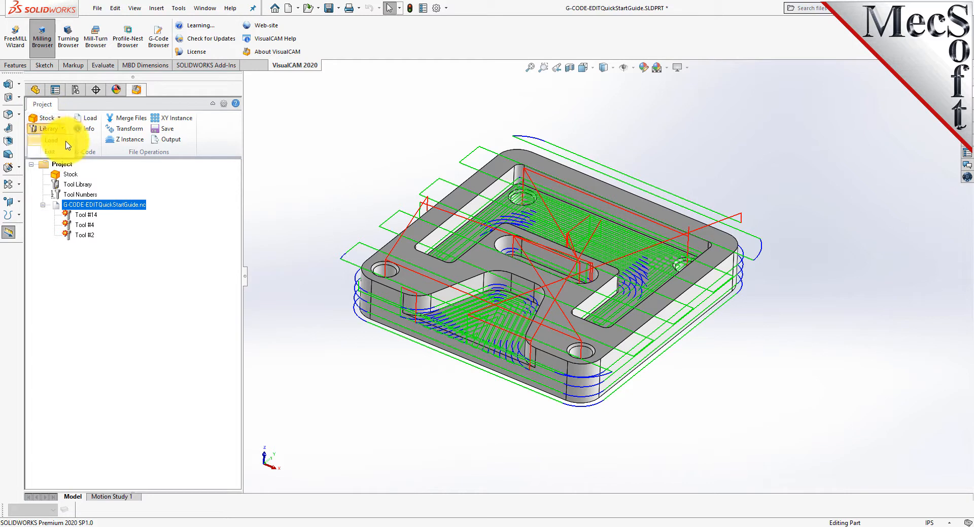
click(66, 142)
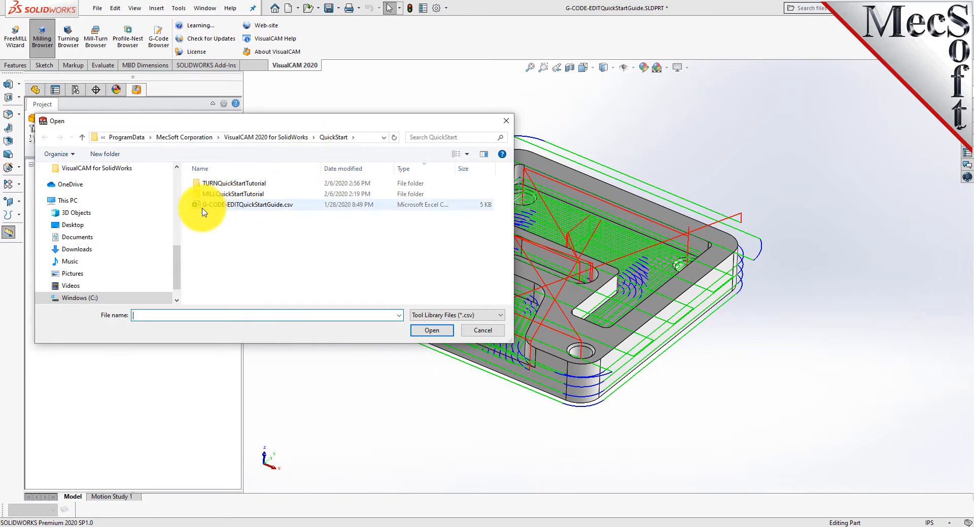
click(256, 209)
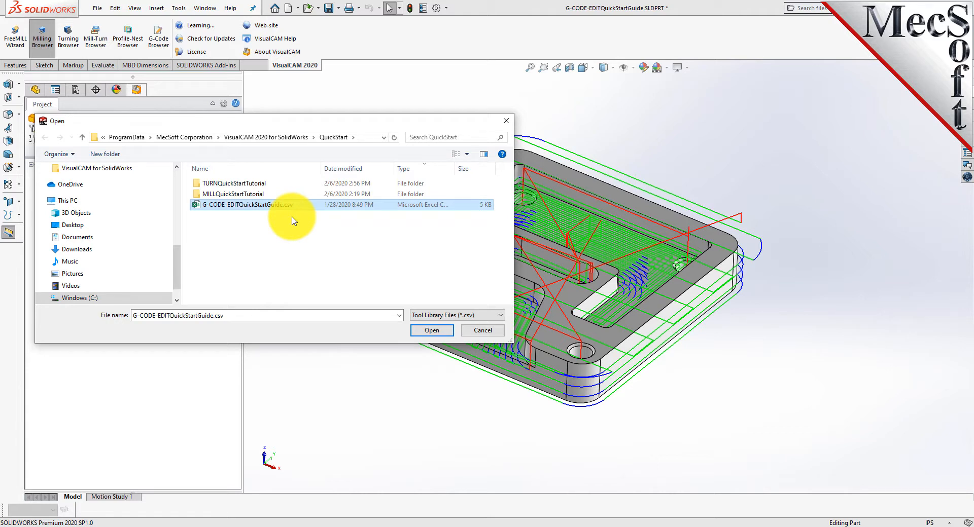
click(432, 331)
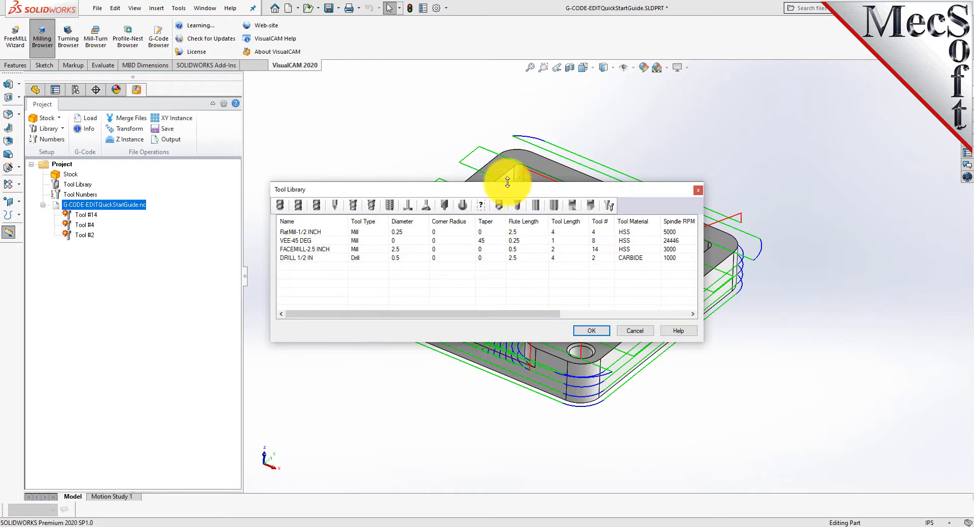
drag(514, 193, 406, 231)
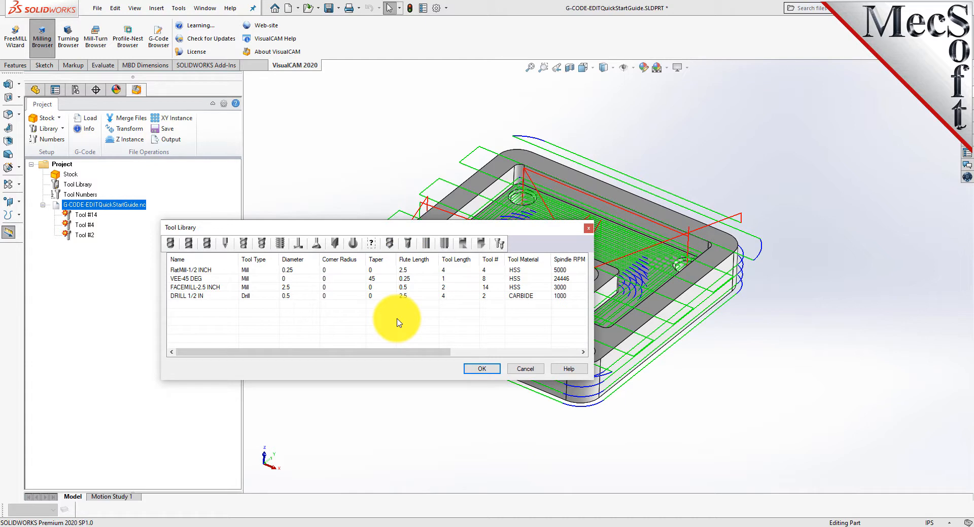
click(485, 370)
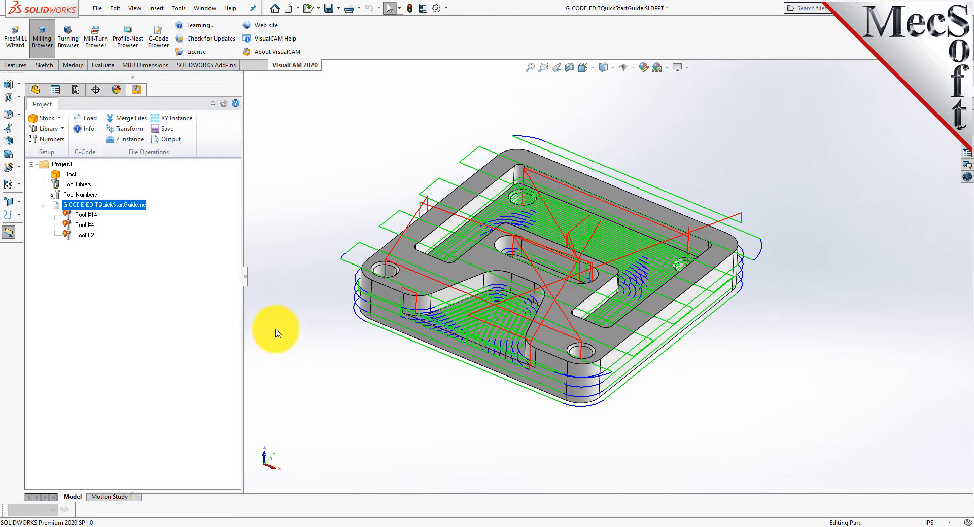
- Add the flat mill, vee mill, face mill and drill from the tool library as stations in the Tool Crib
click(63, 144)
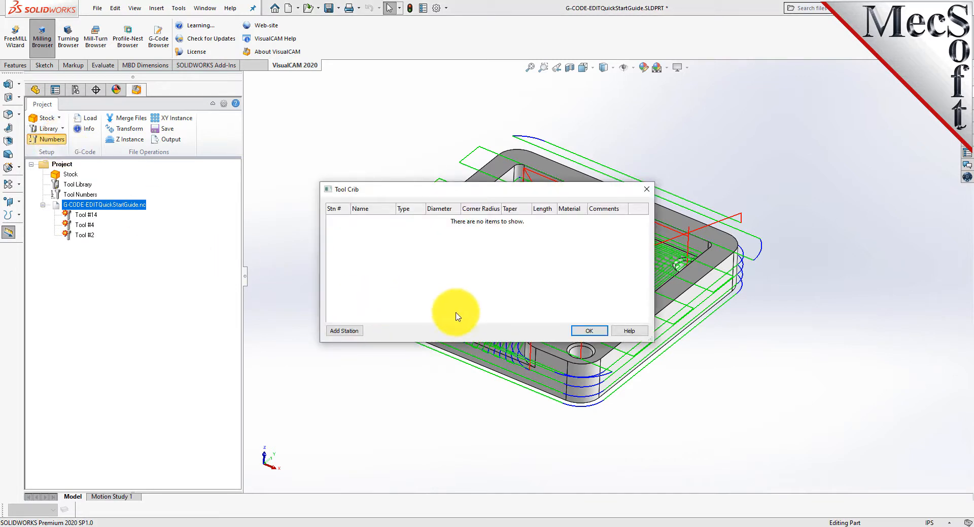
click(343, 332)
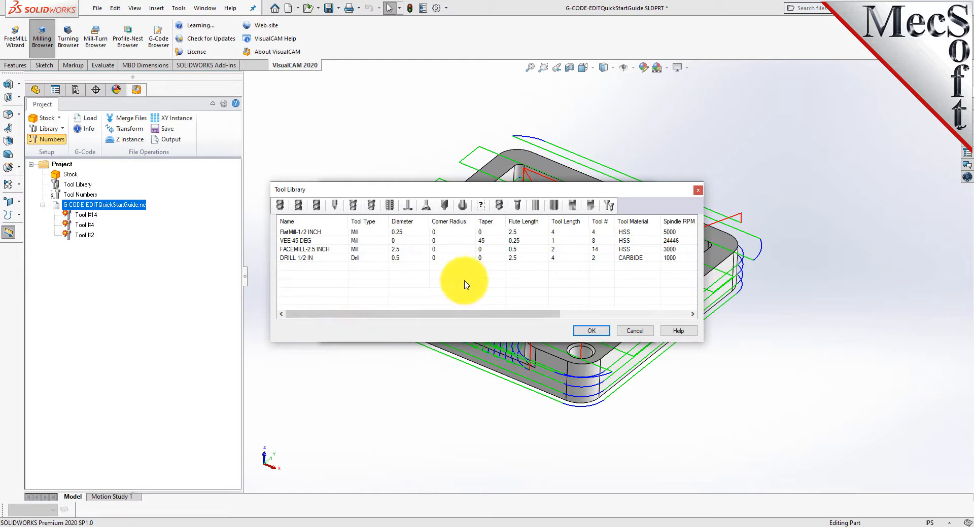
drag(497, 286, 353, 219)
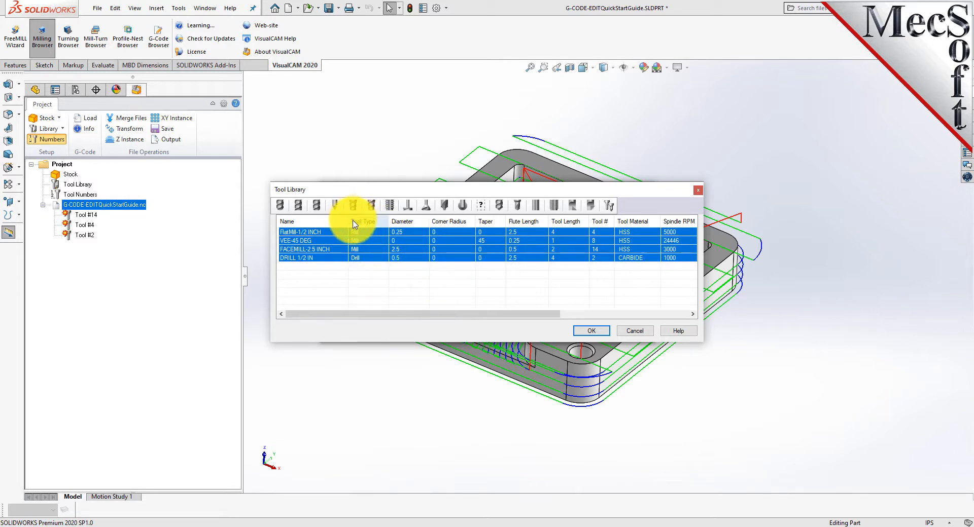
click(589, 332)
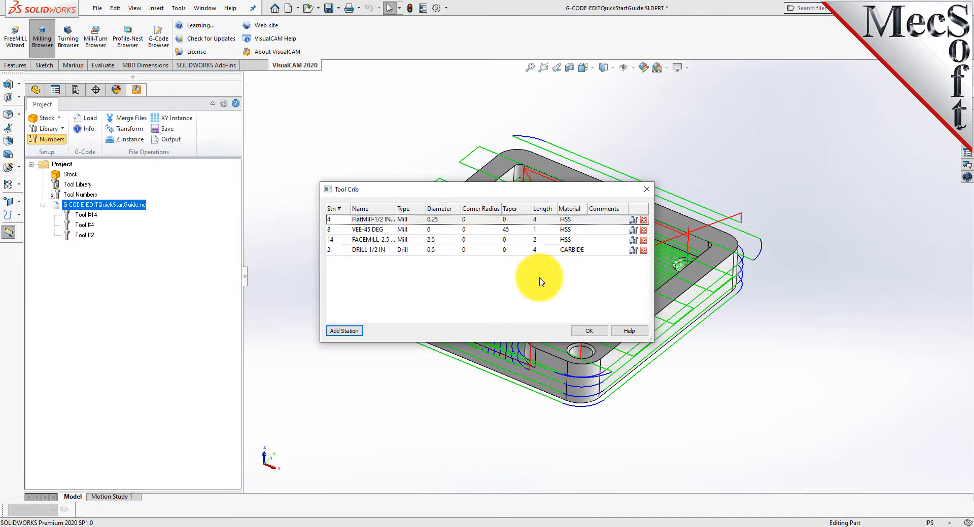
click(590, 330)
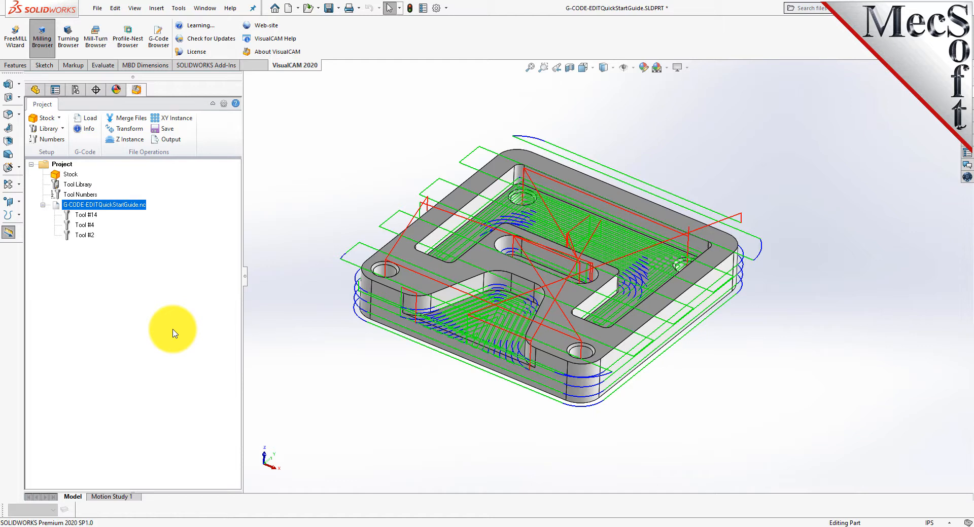
- Open G-CODE-EDITQuickStartGuide.nc for simulation, turn off Simulate by Moves, and play the toolpath
right_click(136, 208)
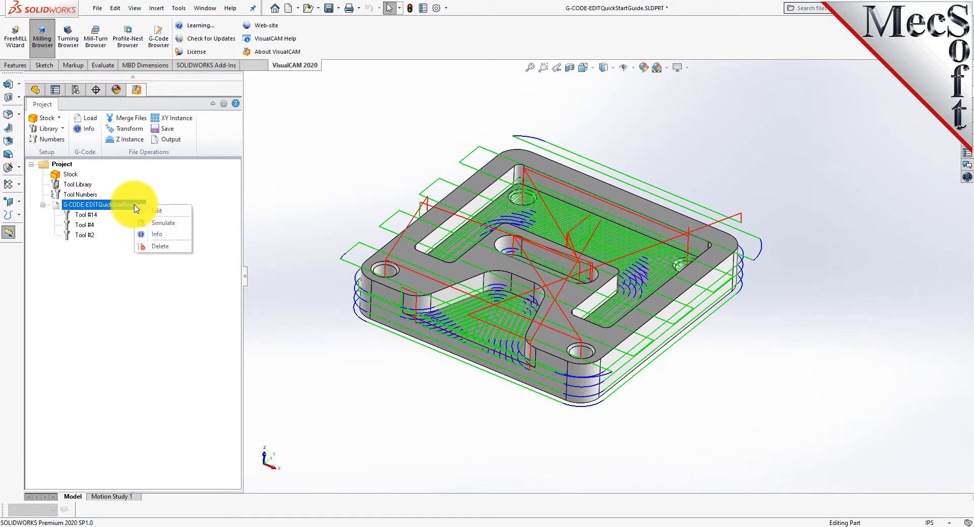
click(185, 224)
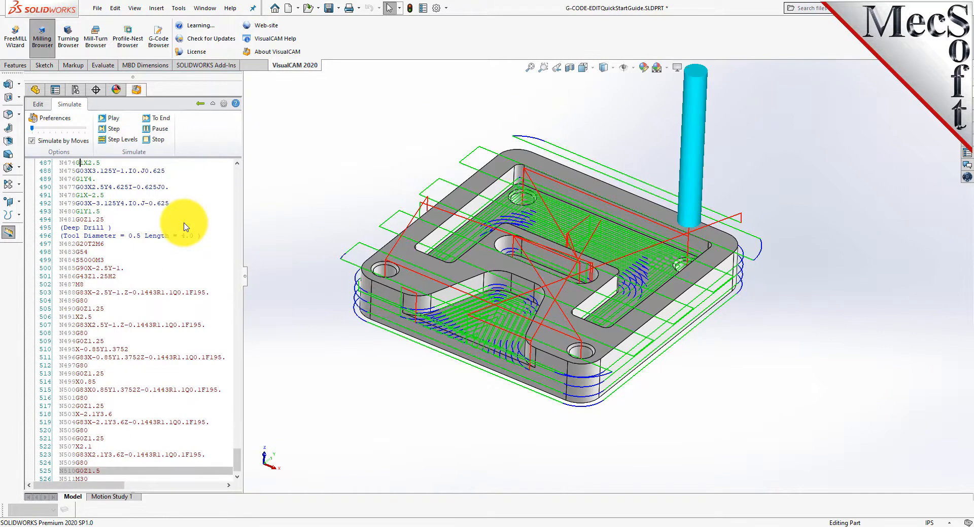
click(115, 118)
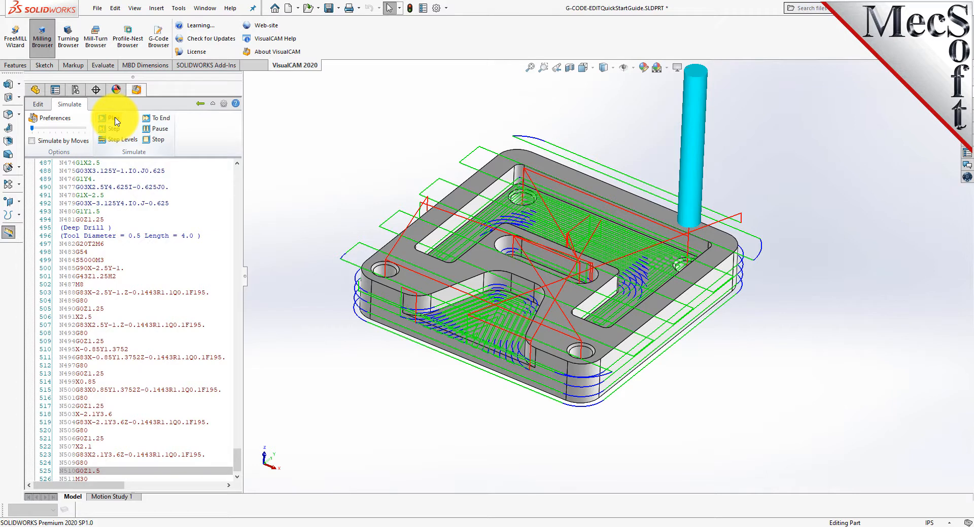
- Step line by line through the G-code from the BEGIN TOOL LIST comment into the second facing operation, following the tool's position
drag(238, 466, 246, 173)
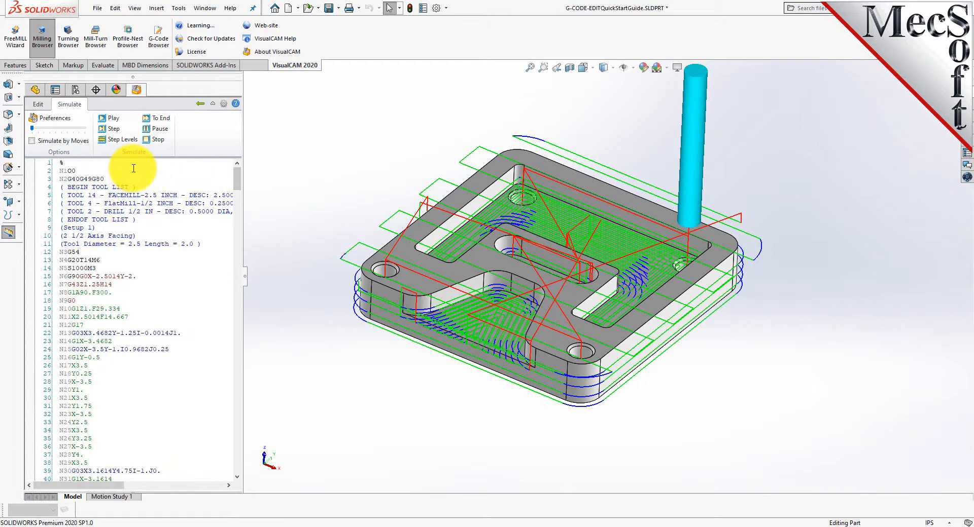
click(146, 186)
key(Down)
key(Down)
key(Down)
key(Down)
key(Down)
key(Down)
key(Down)
key(Down)
key(Down)
key(Down)
key(Down)
key(Down)
key(Down)
key(Down)
key(Down)
key(Down)
key(Down)
key(Down)
key(Down)
key(Down)
key(Down)
key(Down)
key(Down)
key(Down)
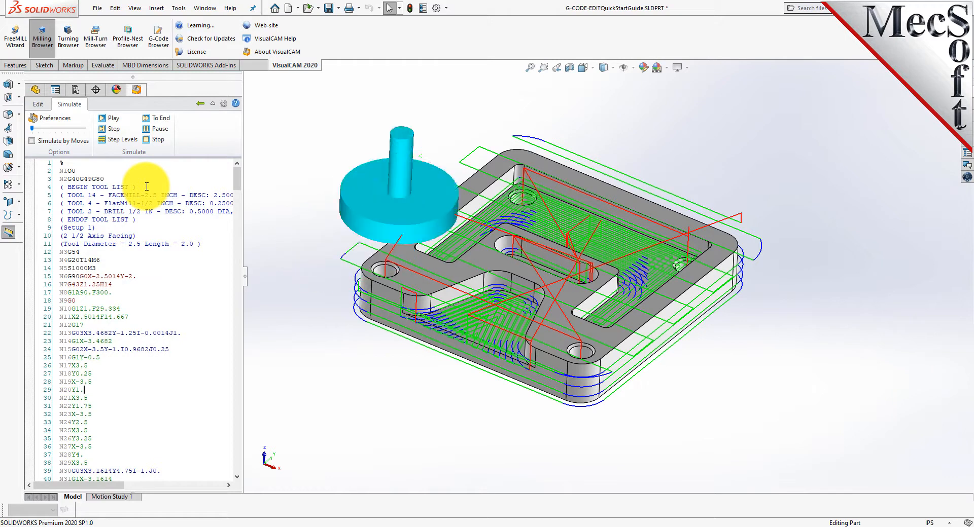
key(Down)
key(Down)
key(Down)
key(Down)
key(Down)
key(Down)
key(Down)
key(Down)
key(Down)
key(Down)
key(Down)
key(Down)
key(Down)
key(Down)
key(Down)
key(Down)
key(Down)
key(Down)
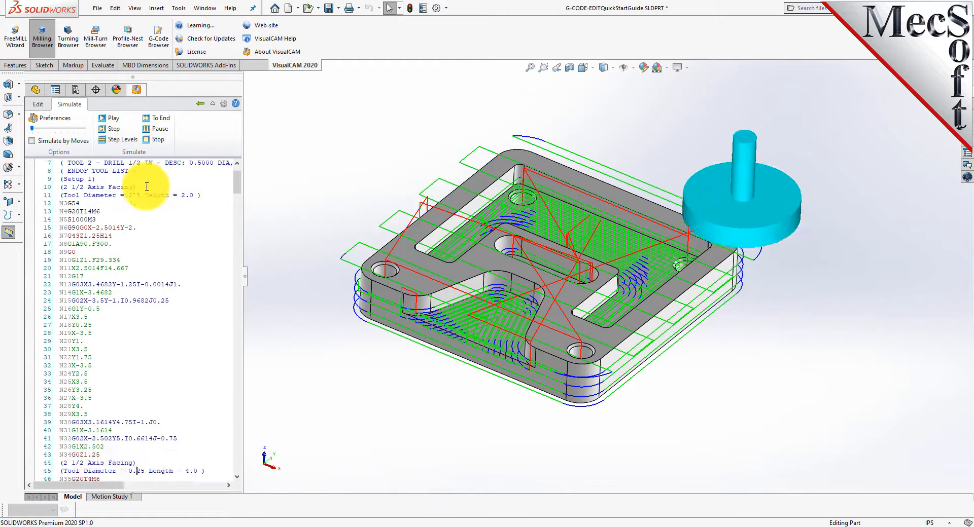
key(Down)
key(Down)
key(Down)
key(Down)
key(Down)
key(Down)
key(Down)
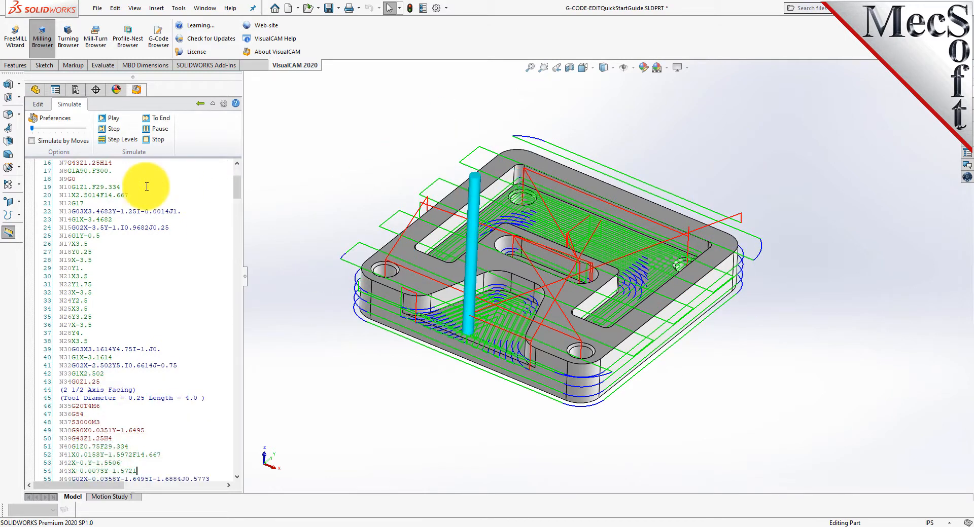
key(Down)
key(Down)
key(Down)
key(Down)
key(Down)
key(Down)
key(Down)
key(Down)
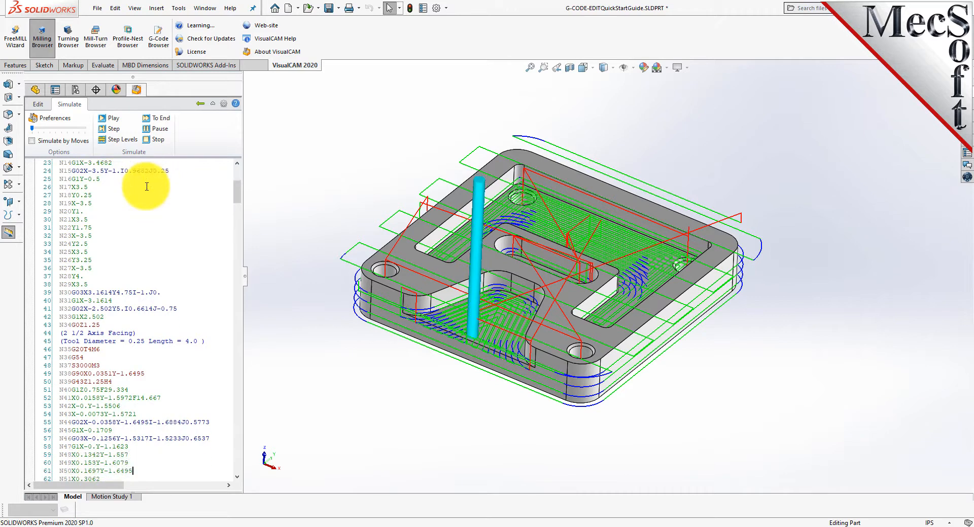
key(Down)
key(Down)
key(Down)
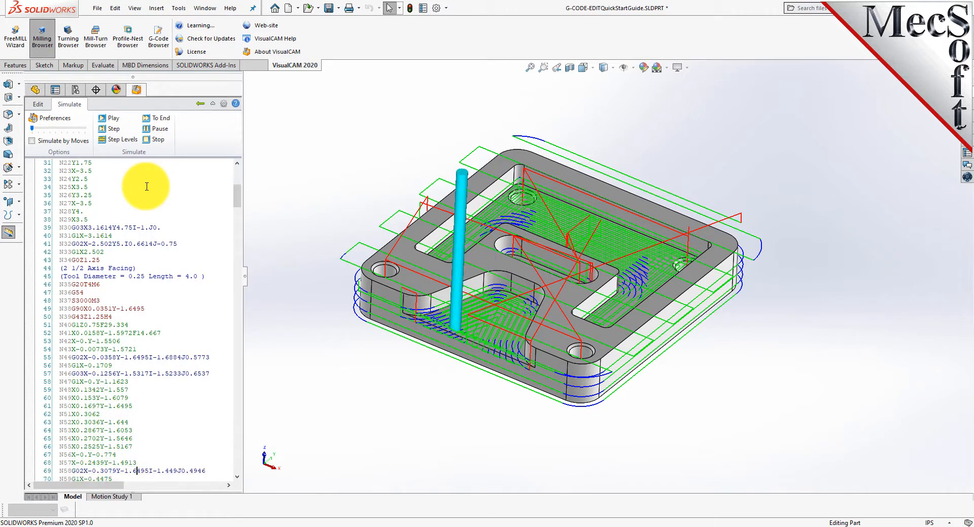
scroll(510, 225, down, 3)
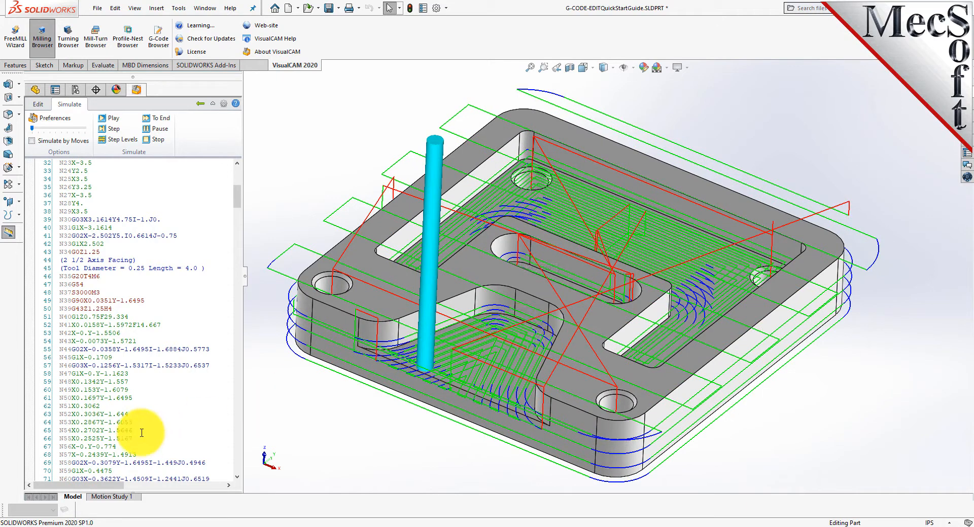
key(Down)
key(Down)
key(Down)
key(Down)
key(Down)
key(Down)
key(Down)
key(Down)
key(Down)
key(Down)
key(Down)
key(Down)
key(Down)
key(Down)
key(Down)
key(Down)
key(Down)
key(Down)
key(Down)
key(Down)
key(Down)
key(Down)
key(Down)
key(Down)
key(Down)
key(Down)
key(Down)
key(Down)
key(Down)
key(Down)
key(Down)
key(Down)
key(Down)
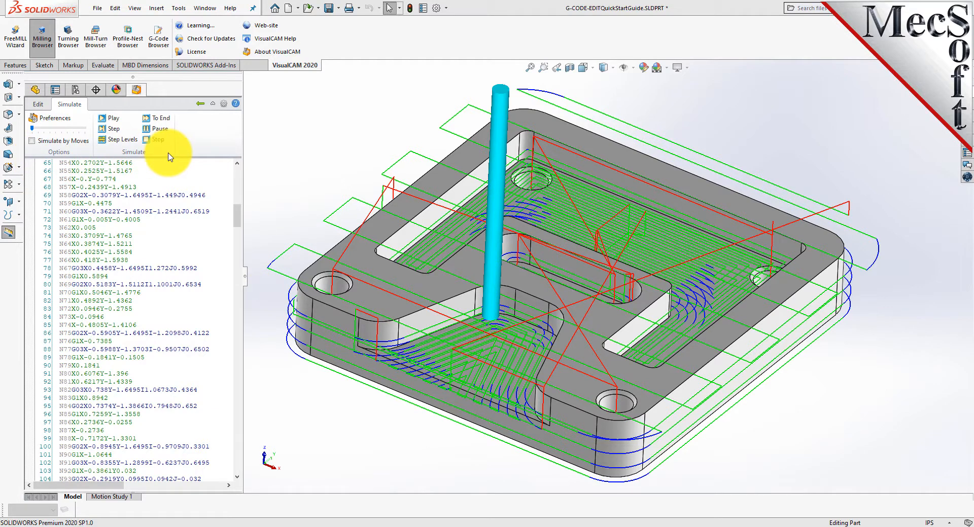
- Play the simulation with a pause and a step forward, run it to the end, and return to the project
click(115, 119)
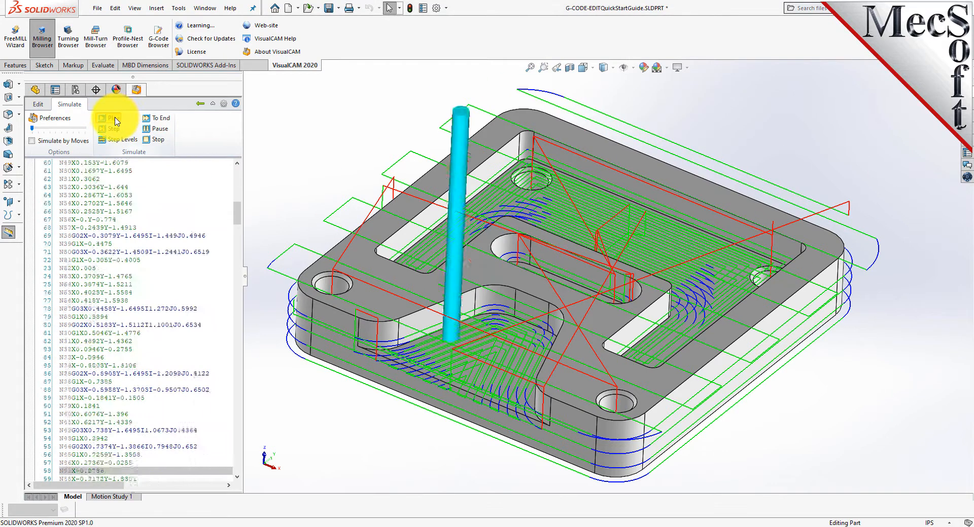
click(162, 129)
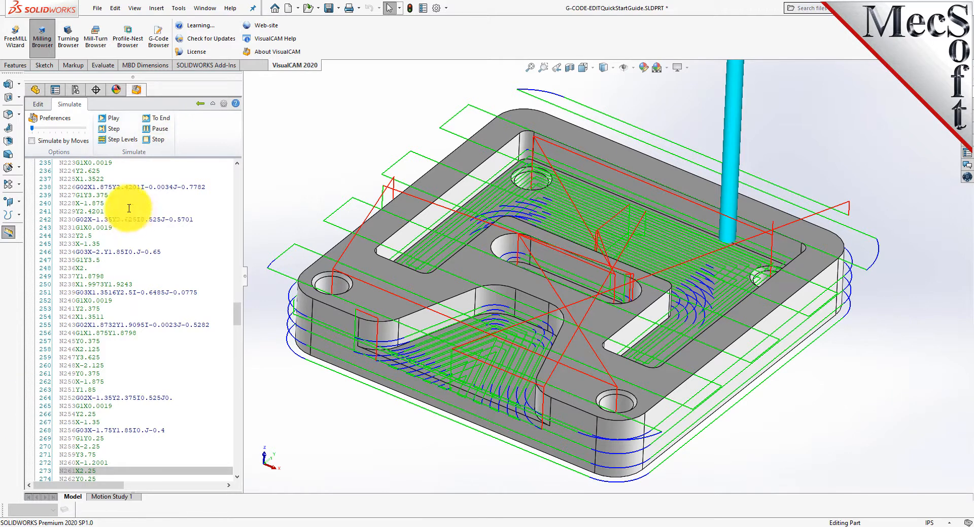
click(113, 131)
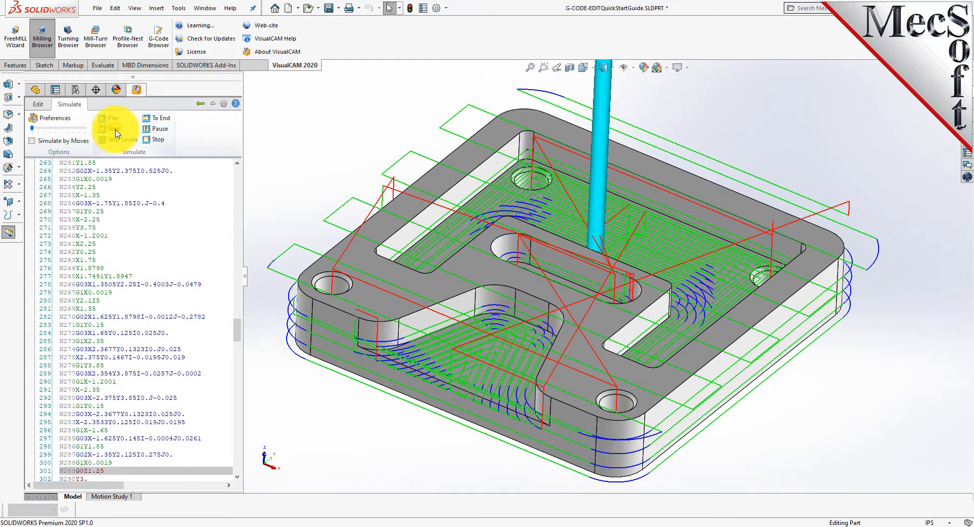
click(161, 119)
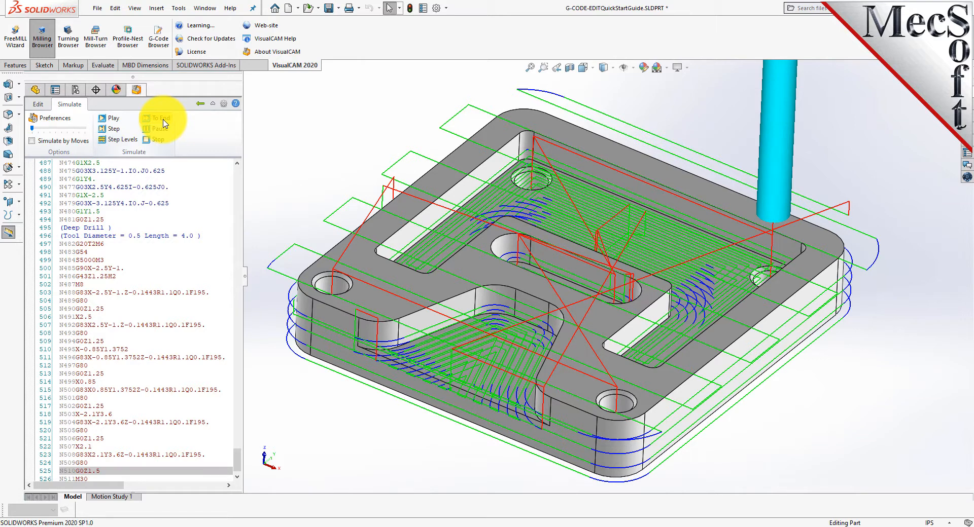
click(201, 105)
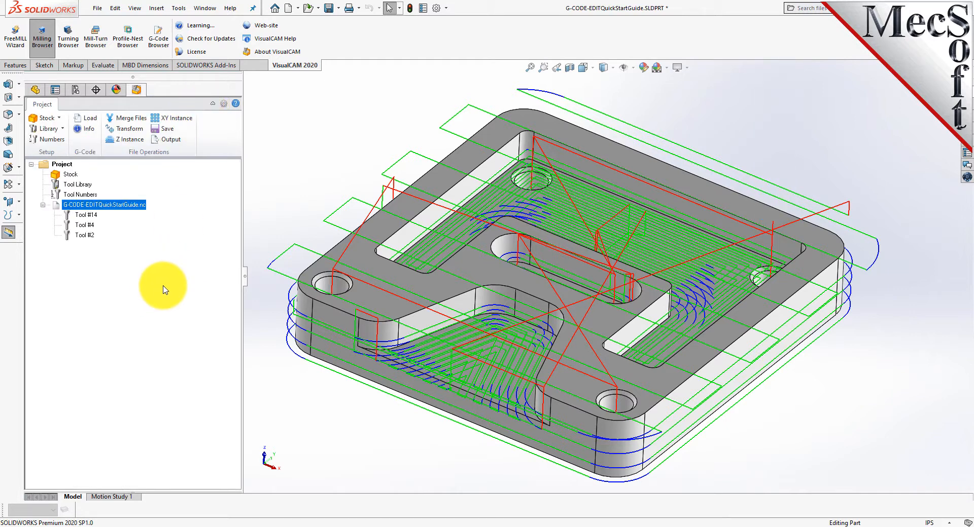
- Create a 6 x 6 x 1 box stock matching the model's bounding box, with its corner at X -3, Y -1.5, Z 0
click(59, 118)
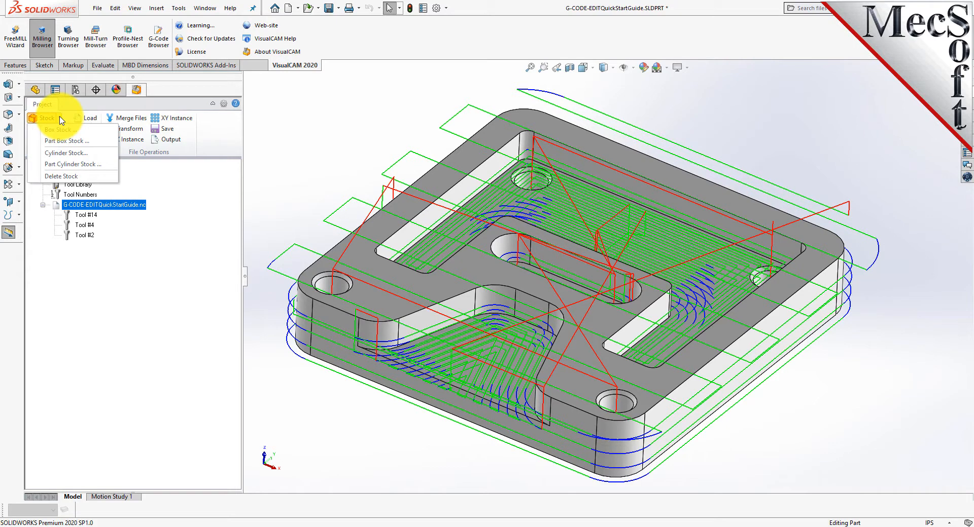
click(106, 130)
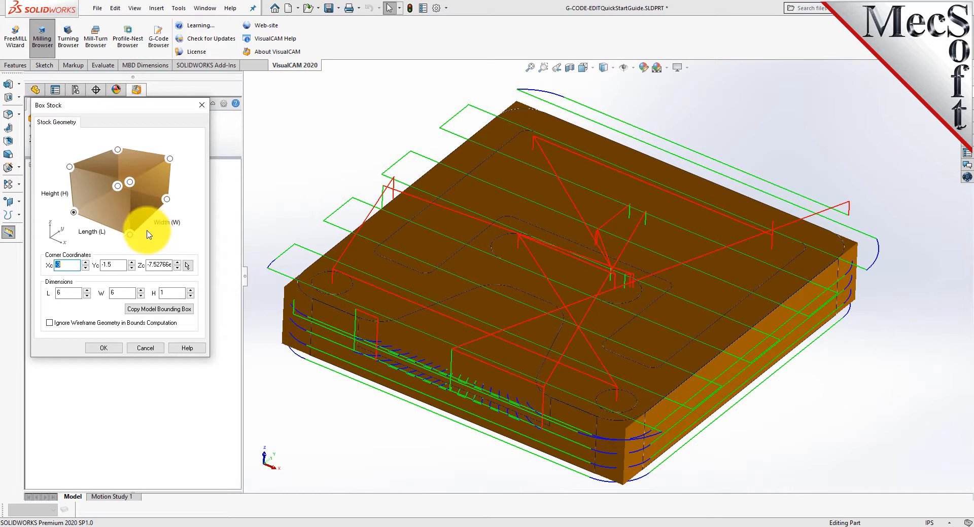
click(156, 311)
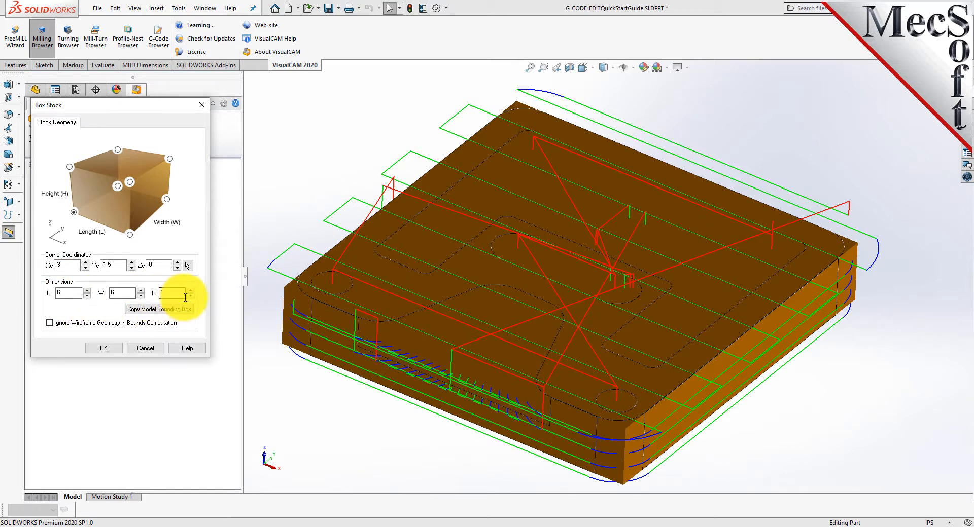
click(109, 349)
mouse_move(603, 357)
middle_down()
mouse_move(598, 275)
mouse_move(663, 146)
mouse_move(593, 250)
mouse_move(595, 355)
mouse_move(613, 293)
mouse_move(604, 365)
mouse_move(591, 361)
middle_up()
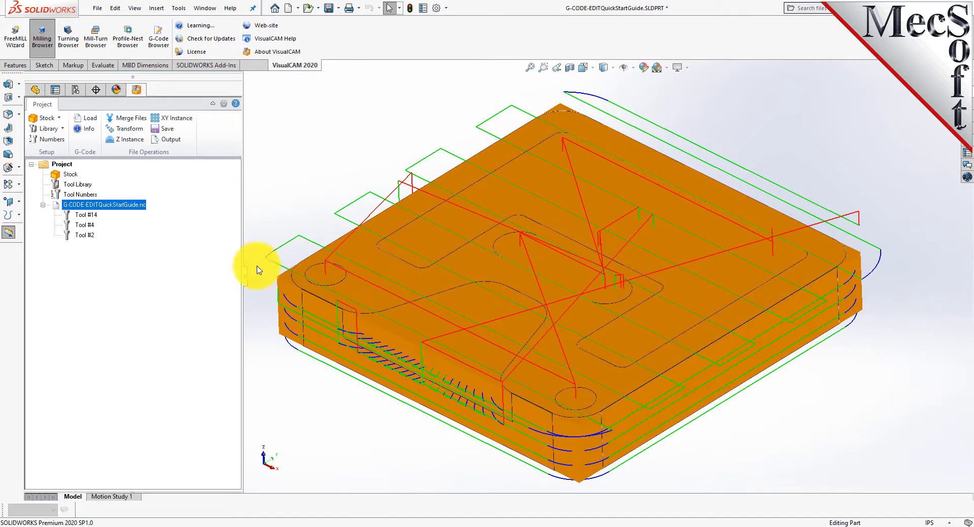
- Hide the Imported1 body from the feature tree and return to the G-code project
click(35, 90)
right_click(52, 227)
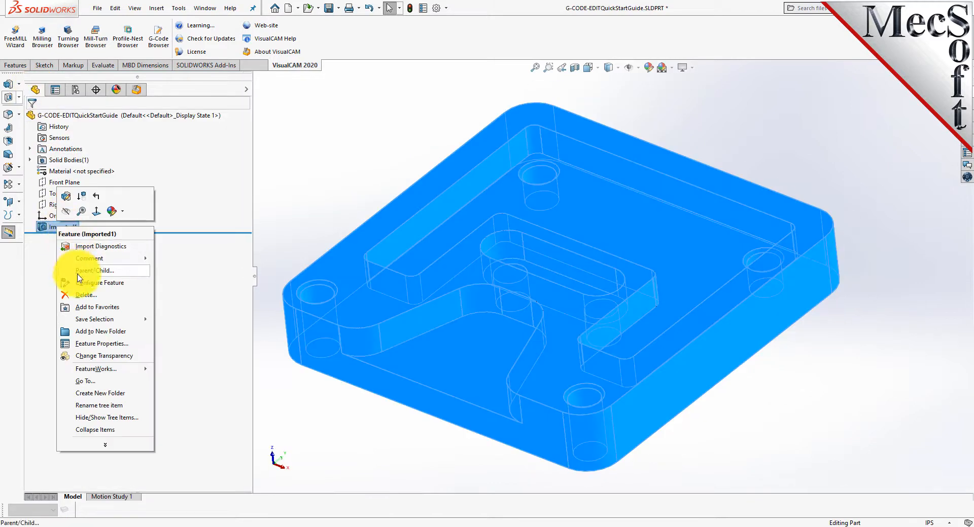
click(66, 212)
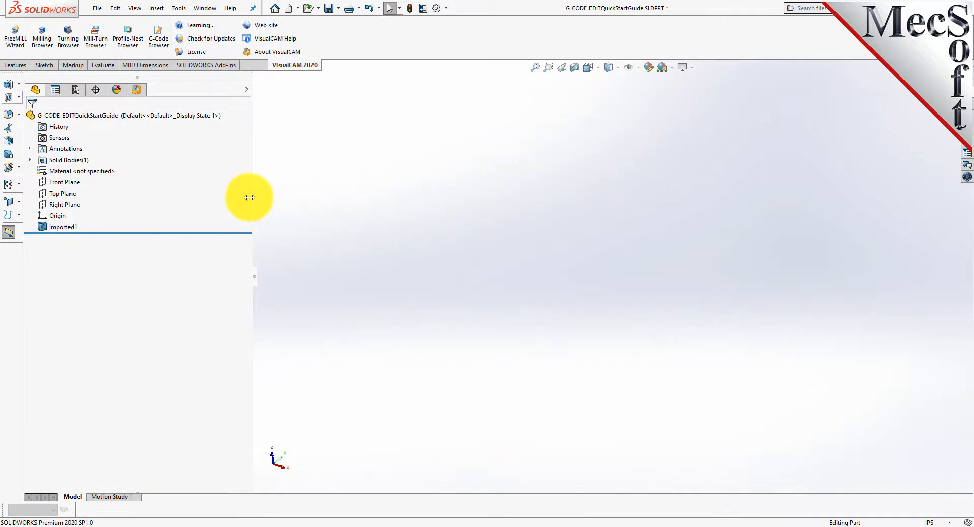
click(137, 90)
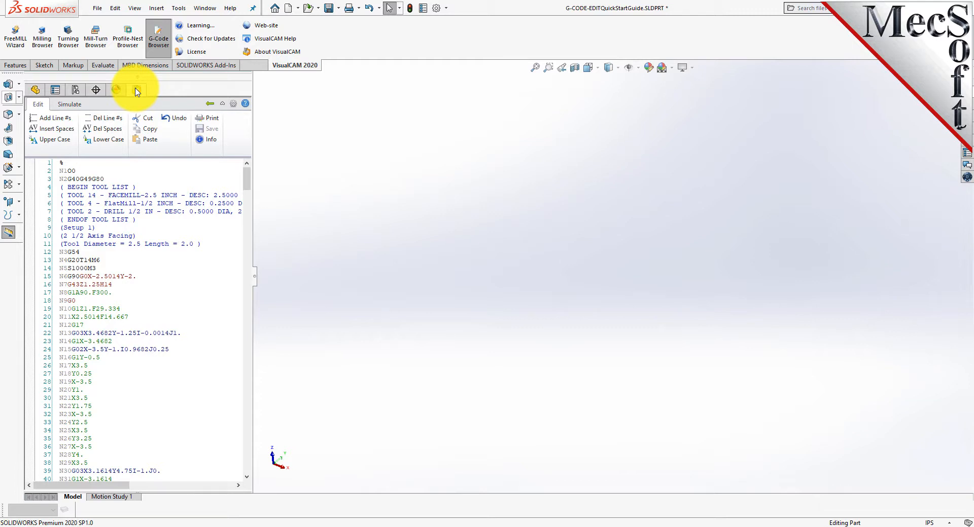
click(136, 91)
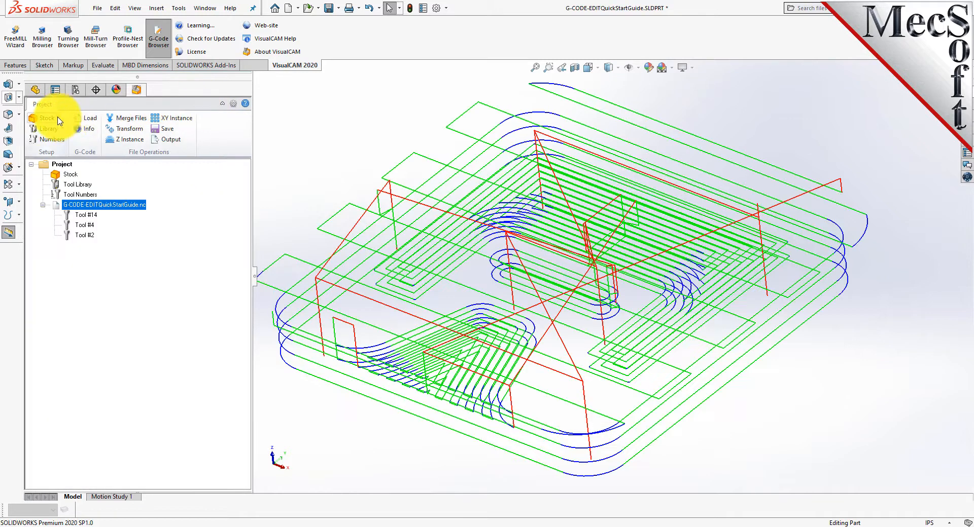
- Increase the box stock's height to 1.1
click(63, 139)
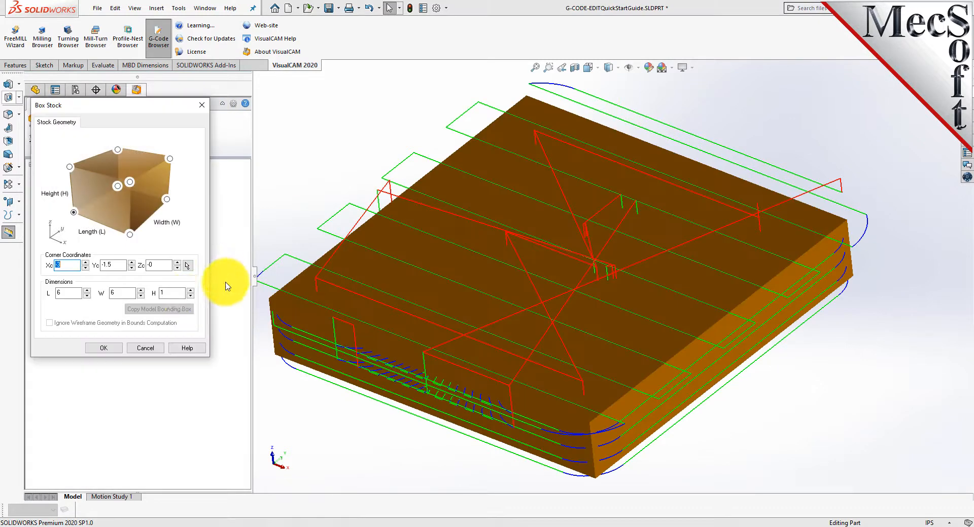
click(190, 291)
click(111, 352)
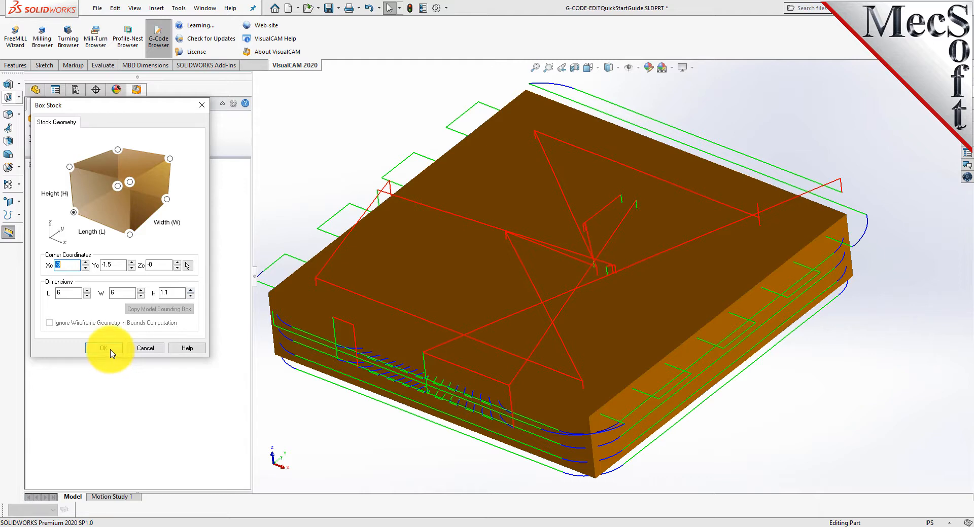
click(107, 349)
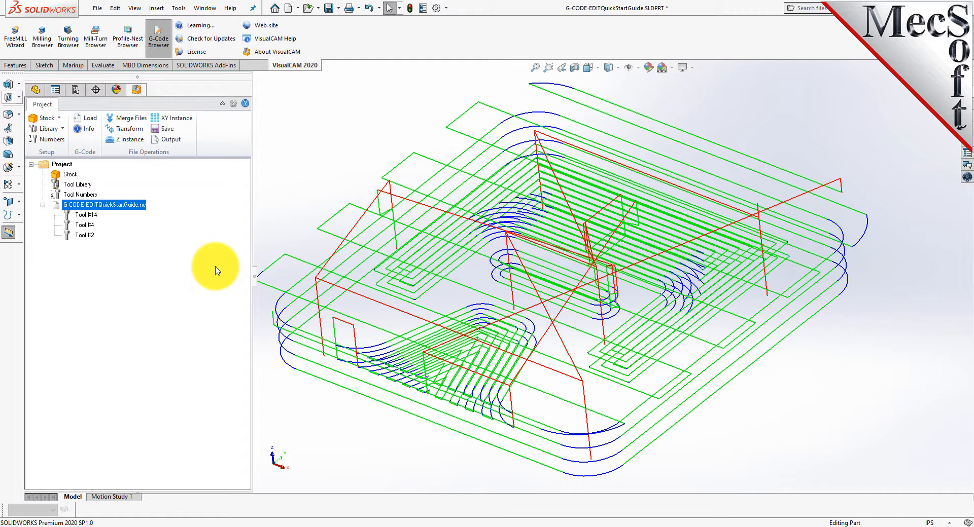
- Open G-CODE-EDITQuickStartGuide.nc for simulation and play the material removal on the new stock to the end
right_click(131, 205)
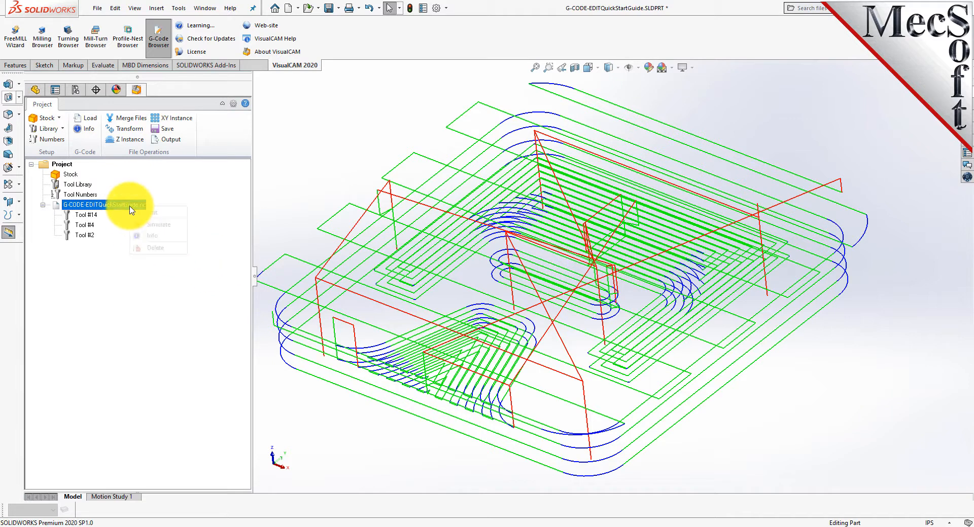
click(177, 229)
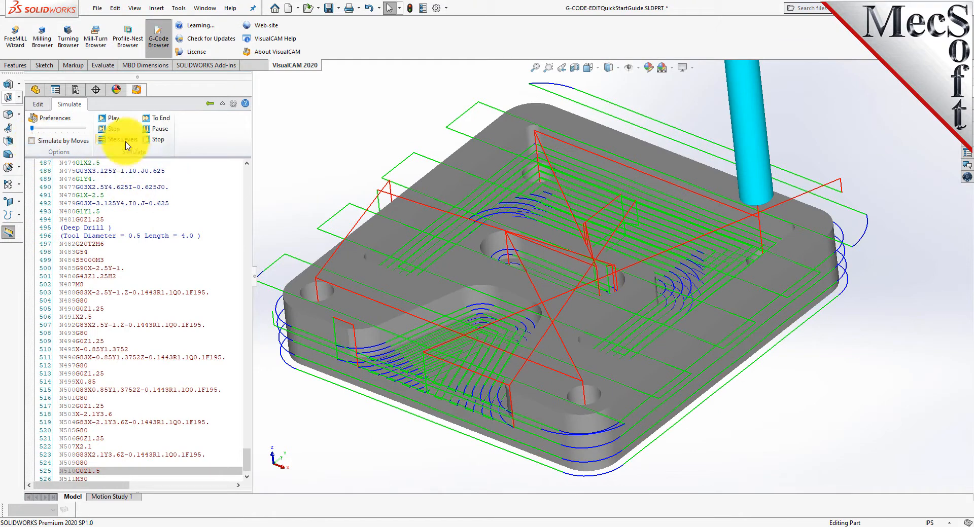
click(114, 119)
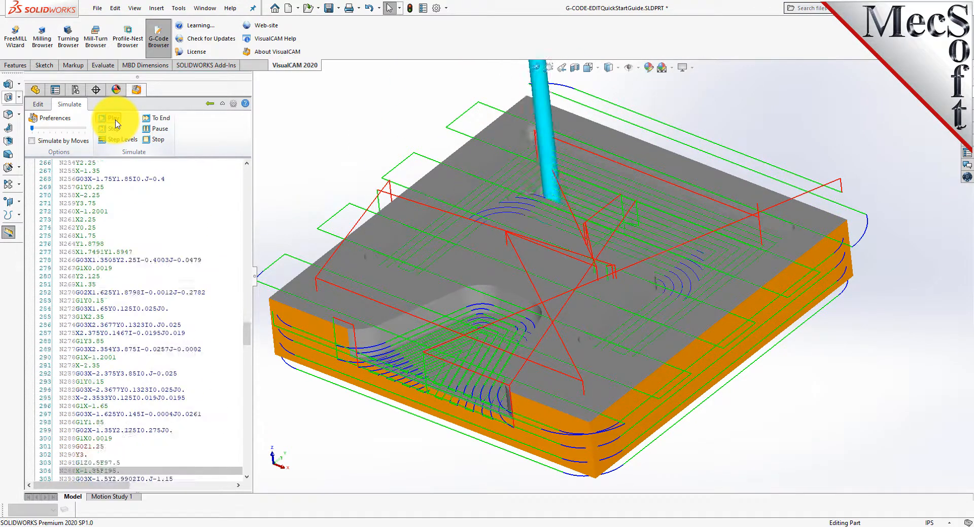
middle_drag(489, 380, 510, 354)
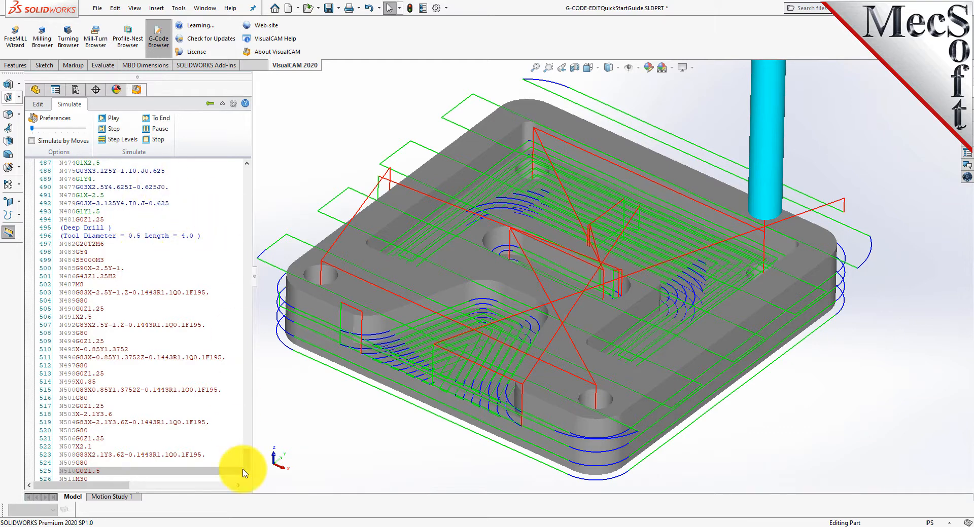
- Go back to the first G-code line and step down line by line through the tool list comments
drag(250, 458, 246, 175)
click(115, 166)
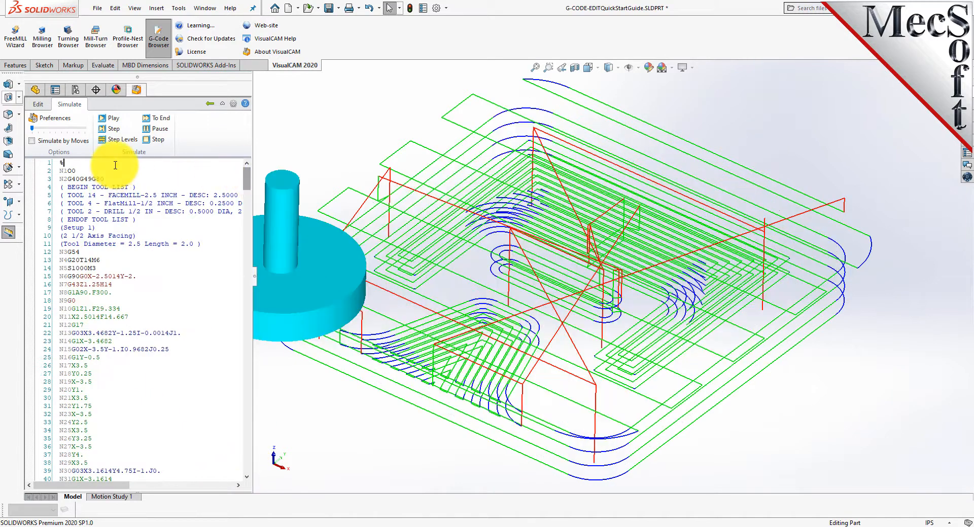
key(Down)
key(Down)
key(Down)
key(Down)
key(Down)
key(Down)
key(Down)
key(Down)
- Simulate the facing cuts from the start, pause partway, and resume the simulation through to the end of the program
click(114, 131)
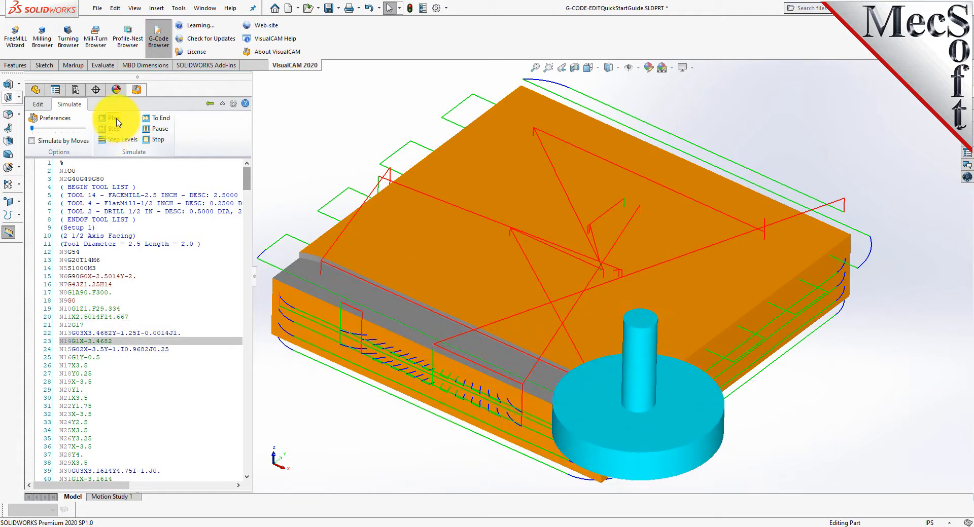
click(160, 129)
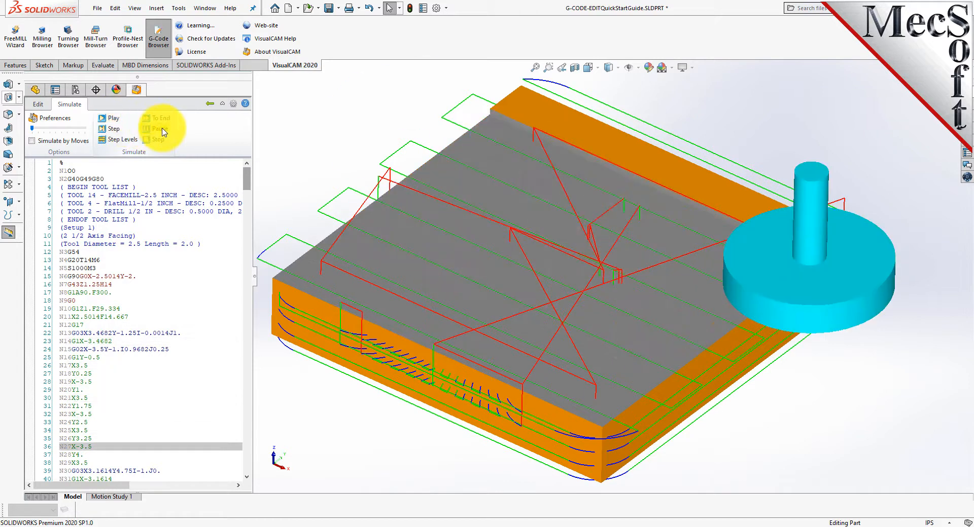
click(116, 130)
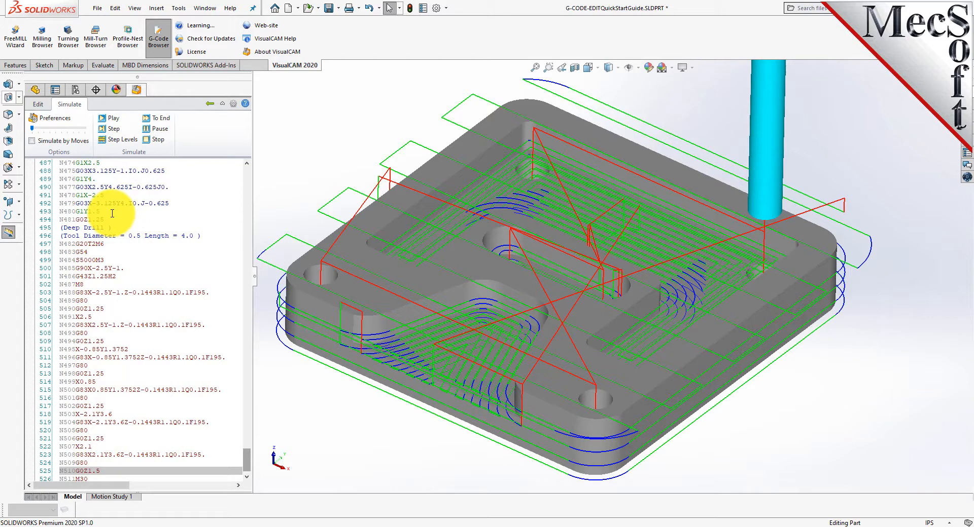
- Review the G-code file's information on tools, GOTOs, machine time and size, and return to the project
click(38, 104)
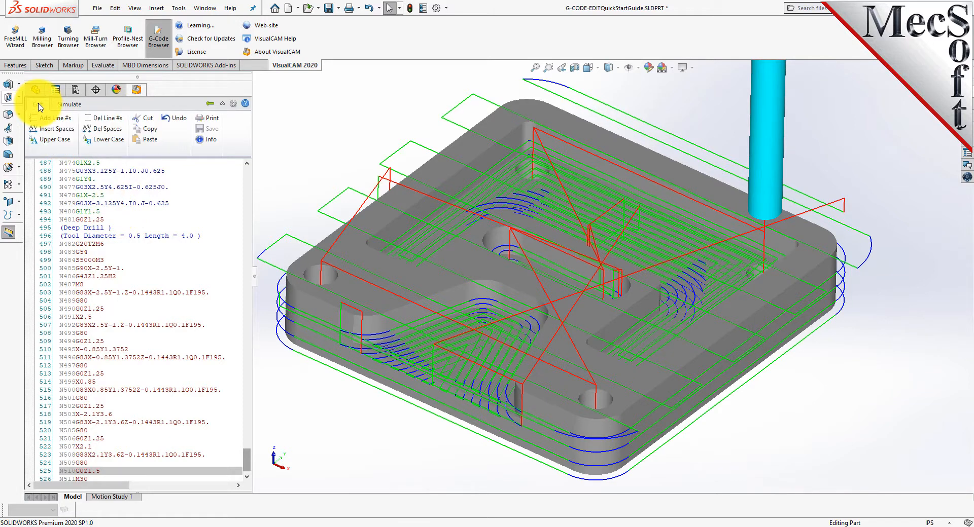
click(211, 140)
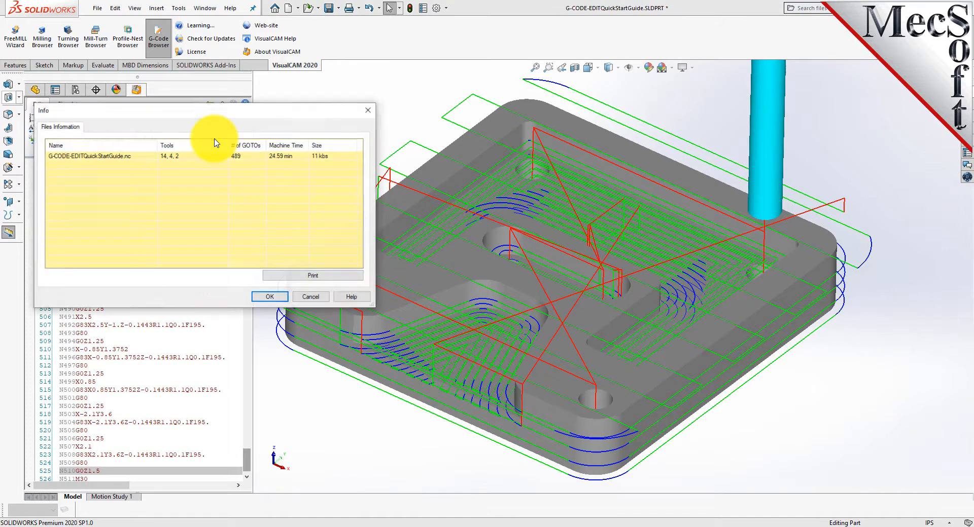
drag(178, 114, 260, 159)
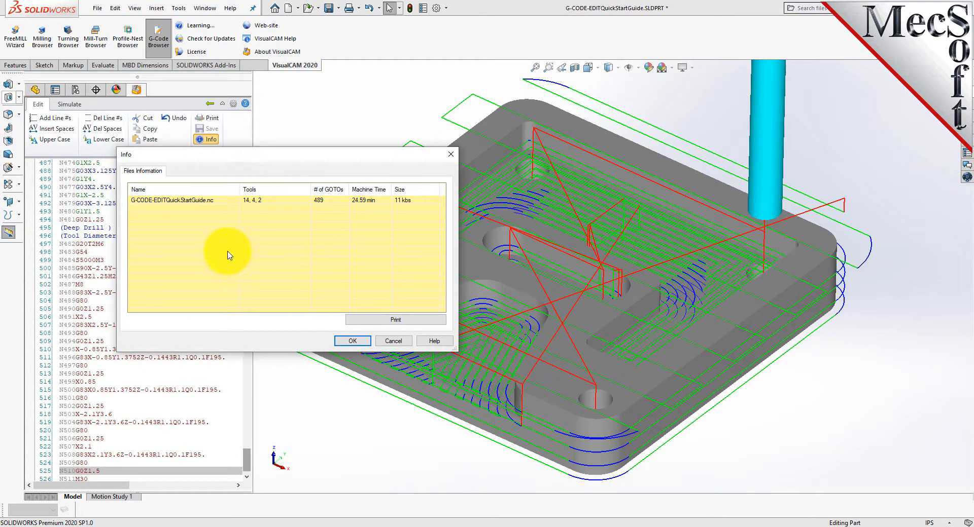
click(149, 202)
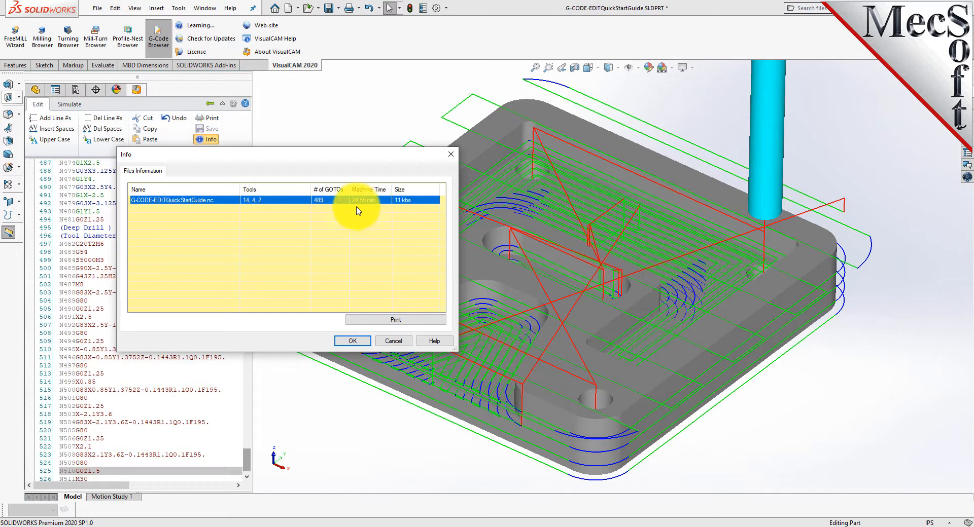
drag(225, 154, 359, 170)
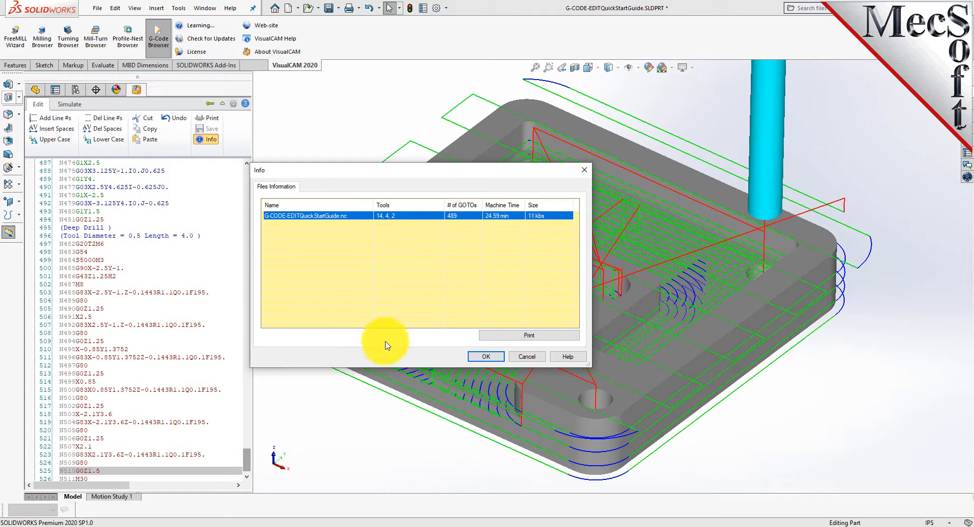
click(484, 356)
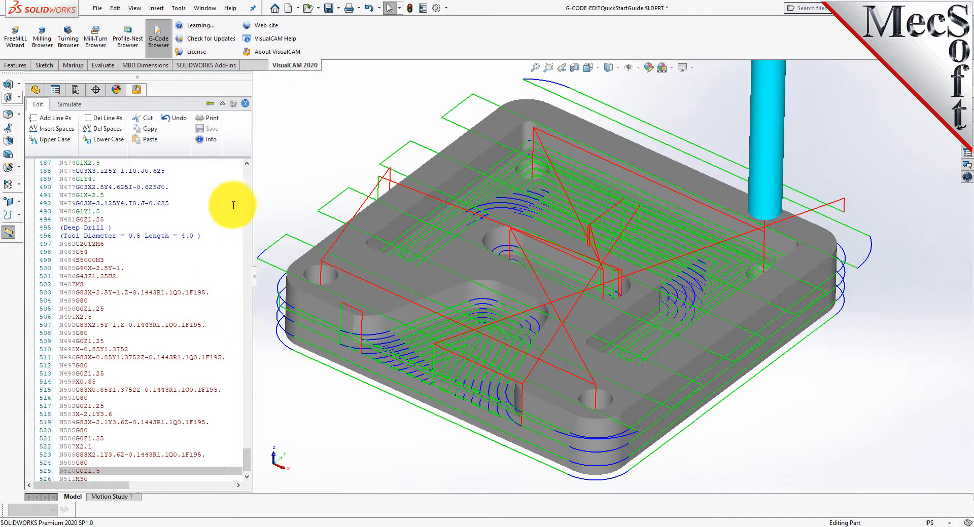
click(211, 104)
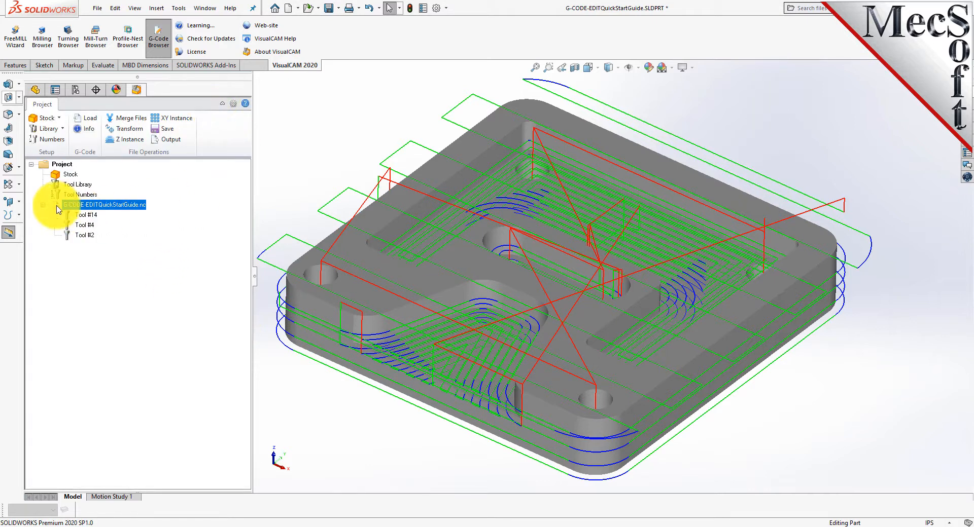
- View the stock on its own, and open G-CODE-EDITQuickStartGuide.nc for editing
right_click(131, 205)
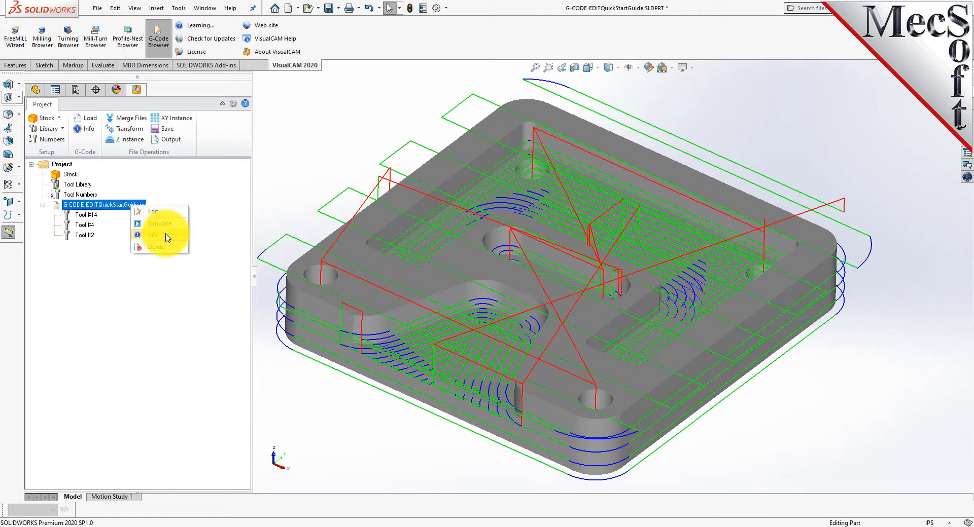
click(101, 175)
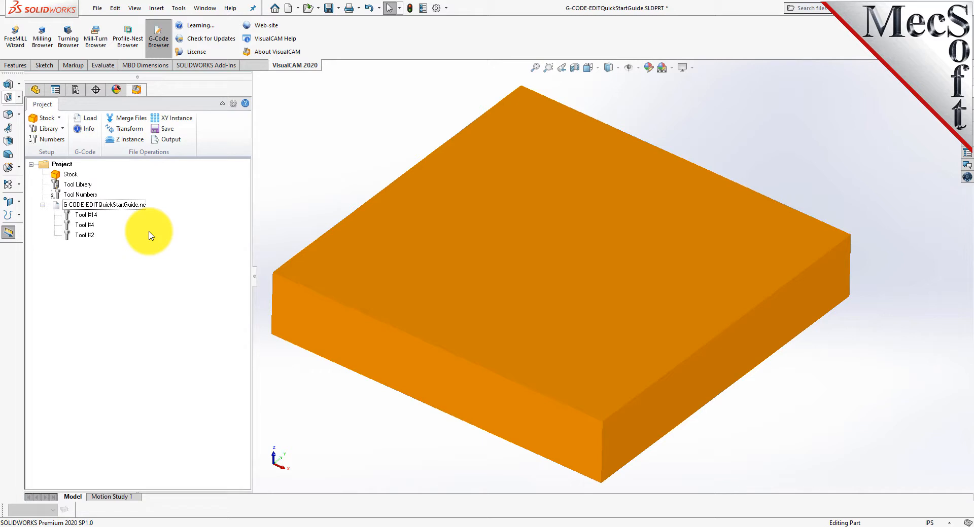
click(130, 204)
right_click(131, 205)
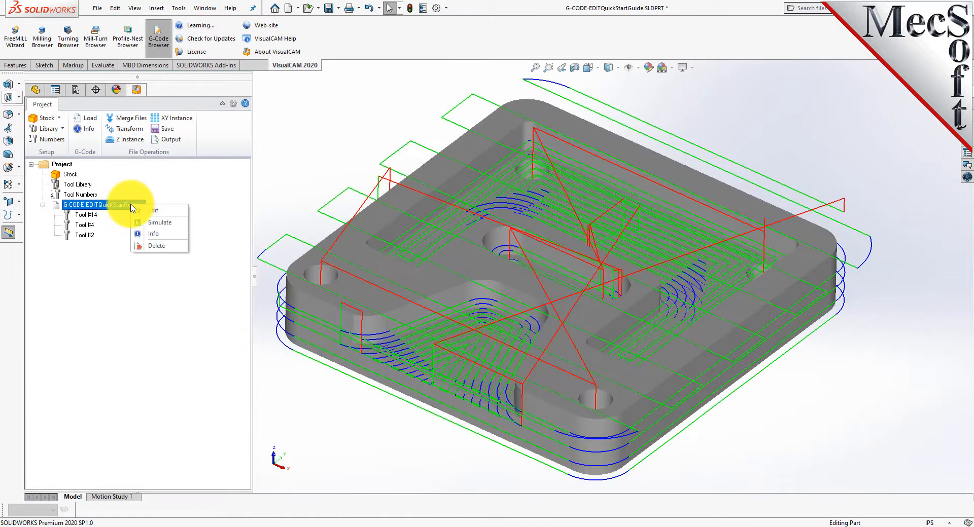
click(178, 215)
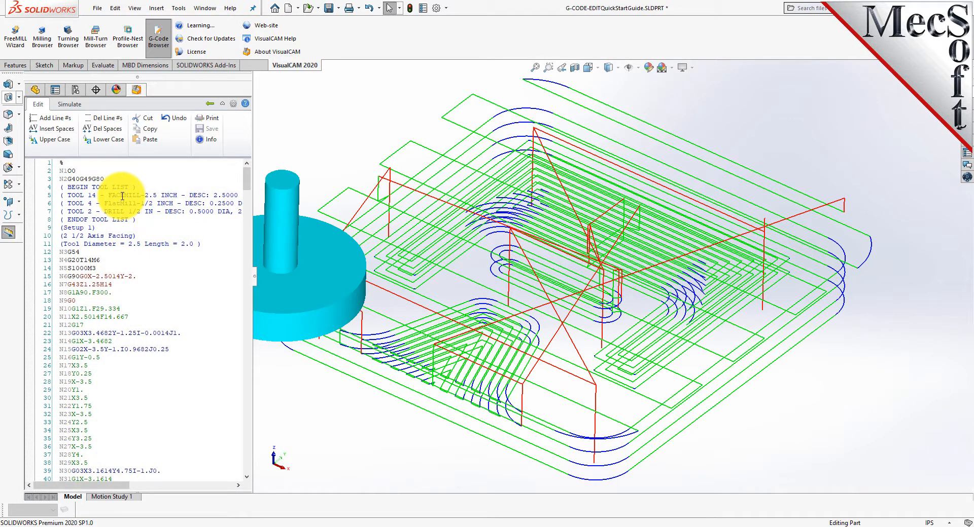
- Jump through the G-code to the next tool change twice, and go to the bottom of the program
right_click(116, 264)
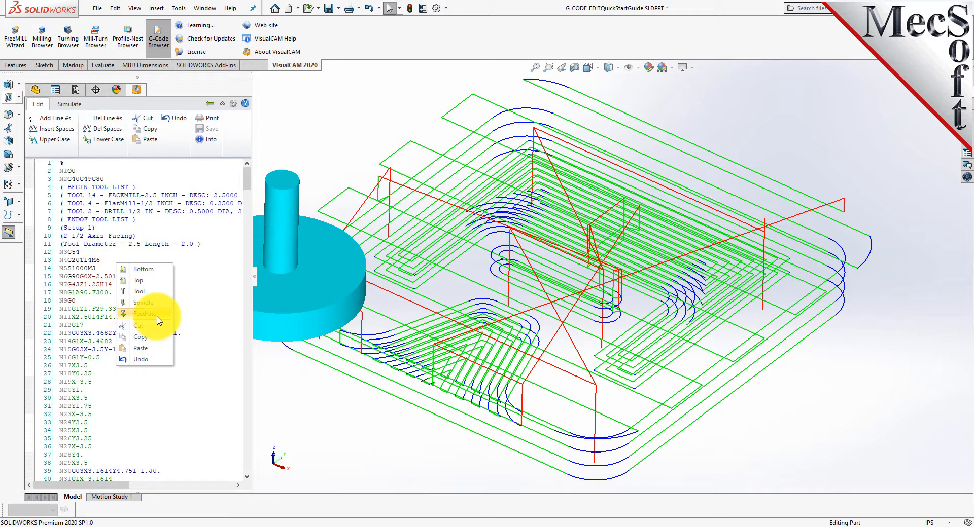
click(158, 292)
right_click(137, 277)
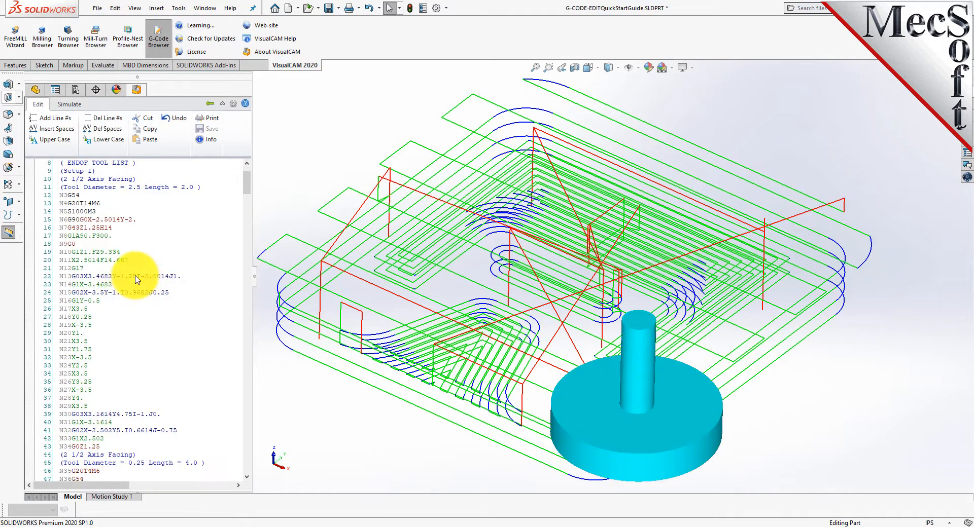
click(158, 305)
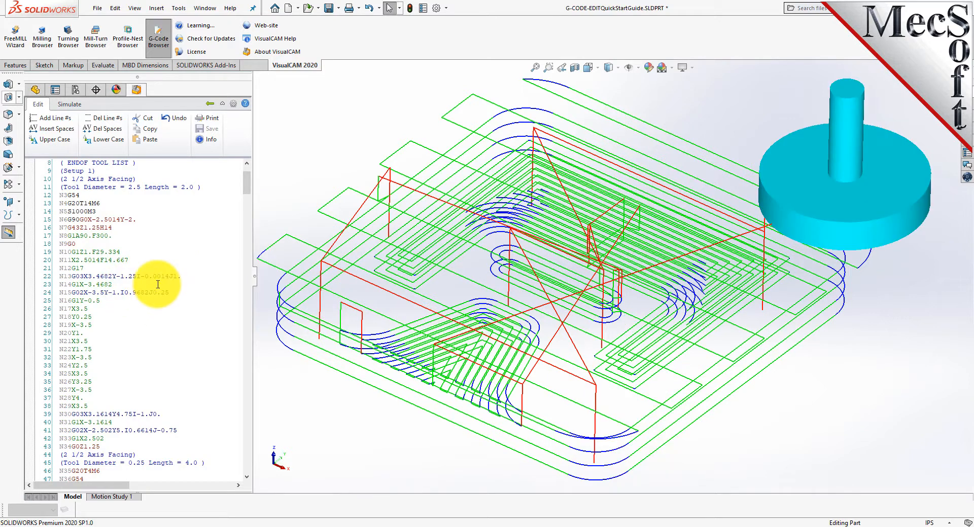
right_click(160, 285)
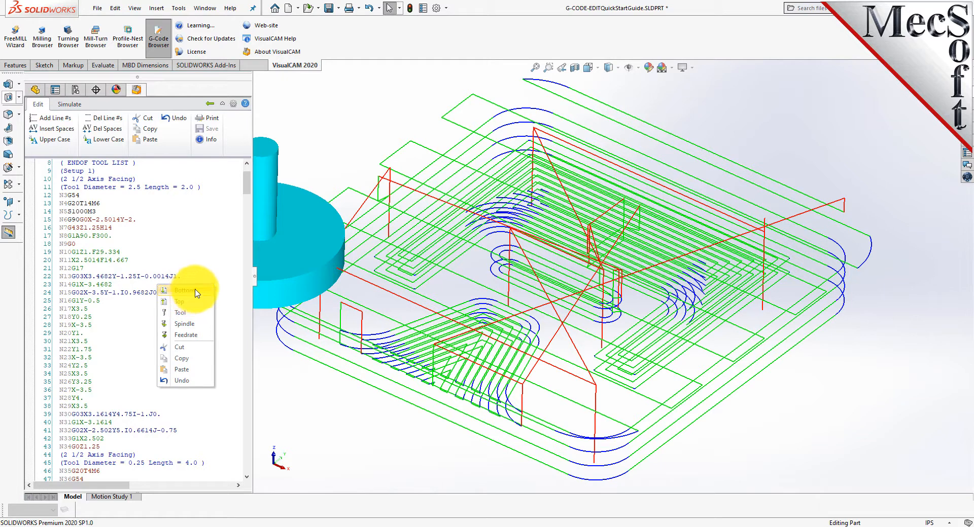
click(183, 291)
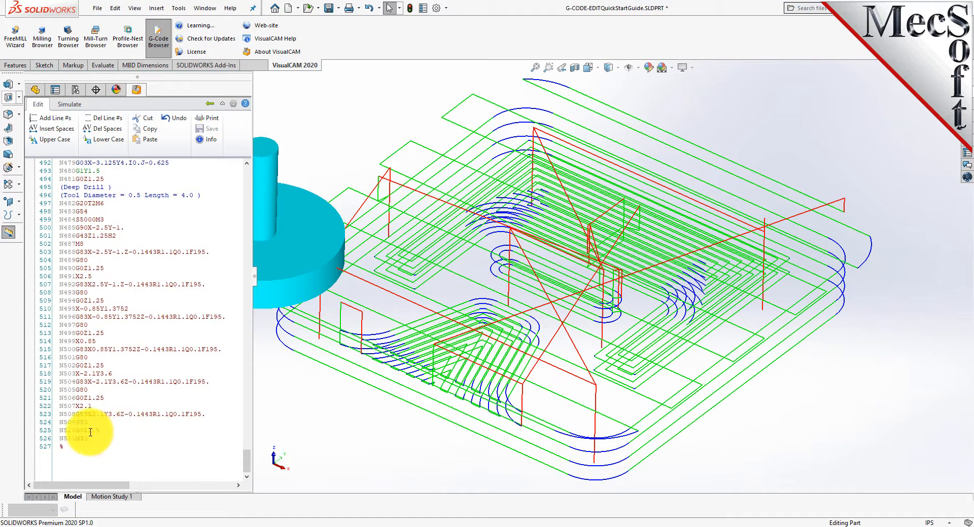
- Set the Z value of the final G0 retract move on line N510 to 5.0
click(100, 432)
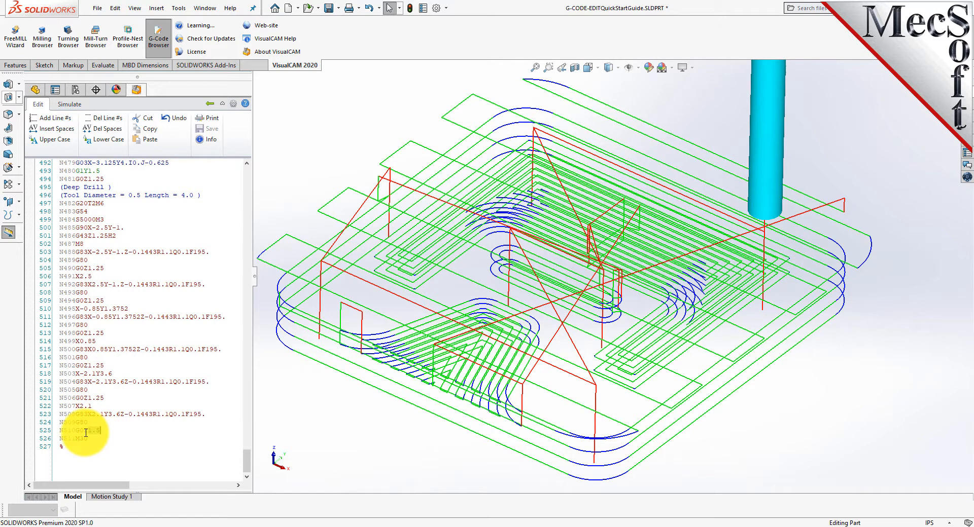
middle_drag(495, 424, 506, 391)
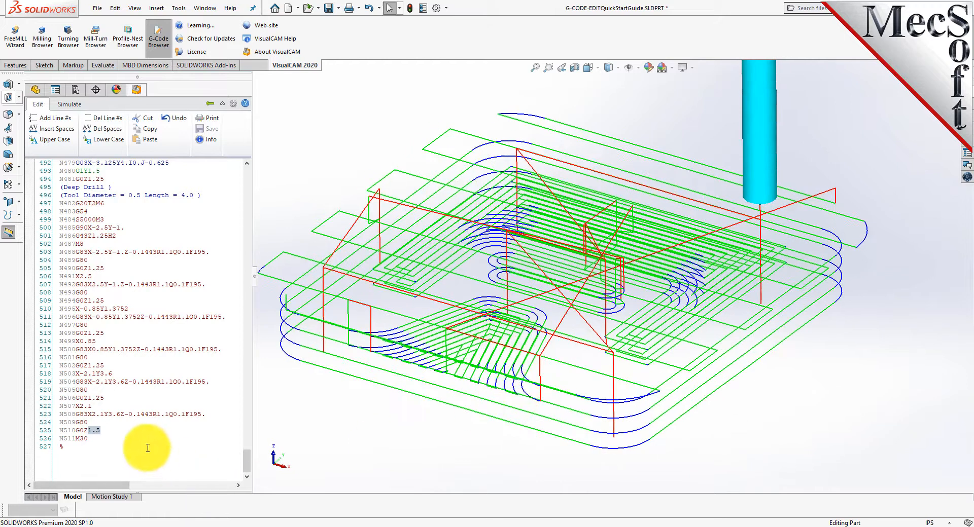
click(90, 430)
drag(91, 431, 101, 431)
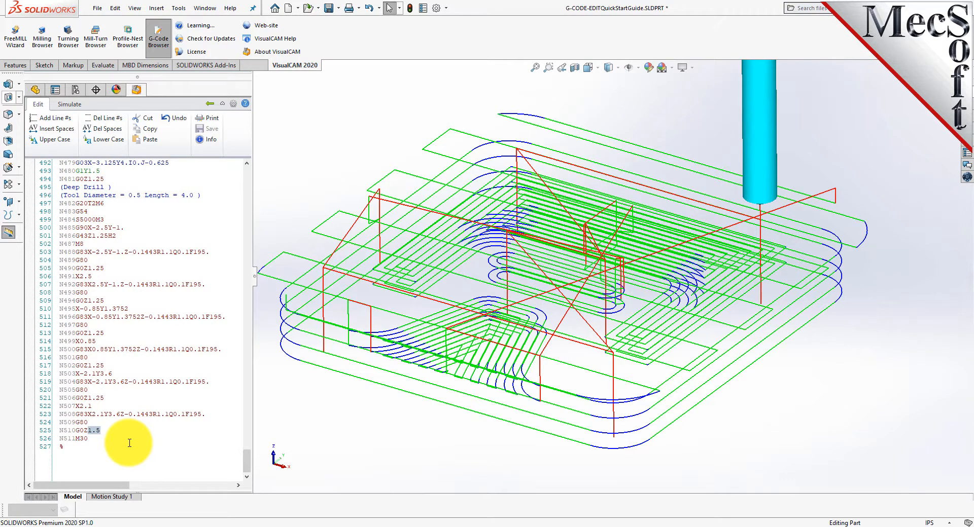
text(5.0)
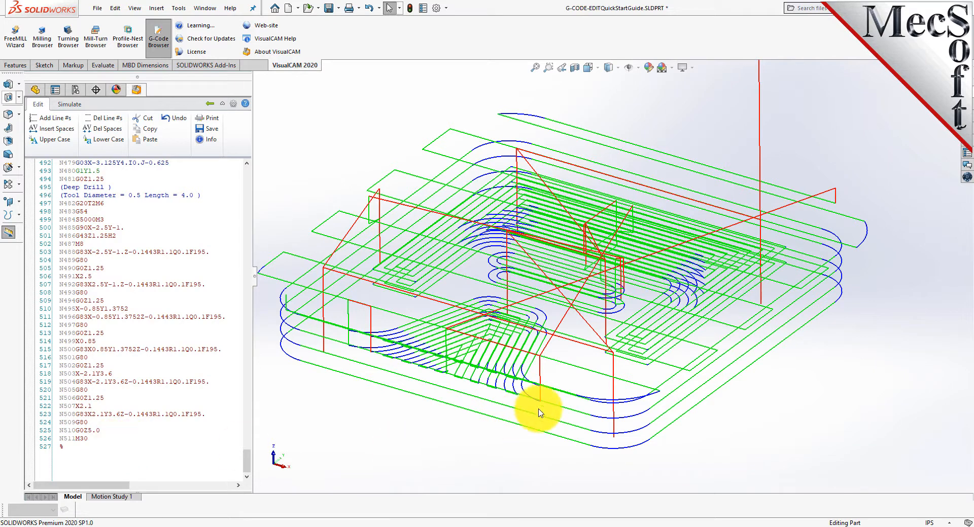
- Fit the whole toolpath in view and step through the last drilling lines, N506 to N509, to check the tool motion
text(f)
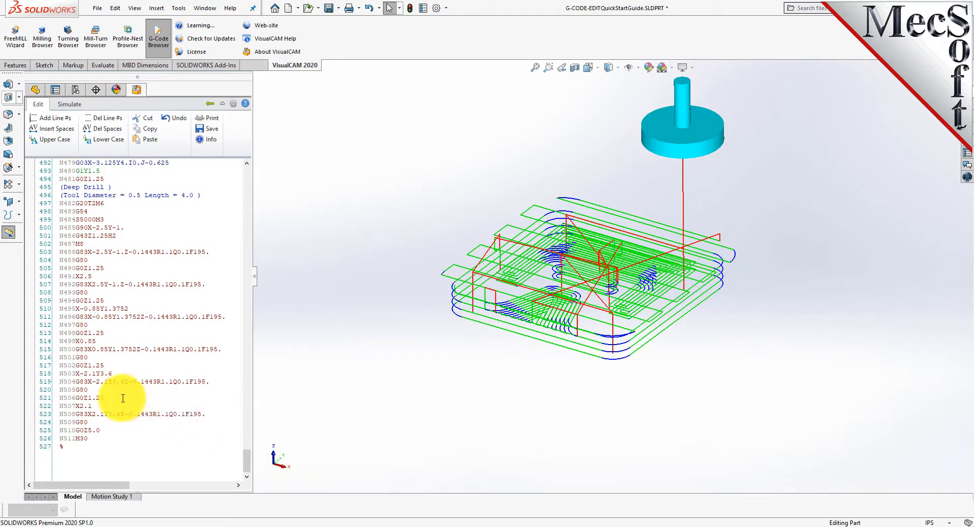
click(102, 396)
key(Down)
key(Down)
key(Down)
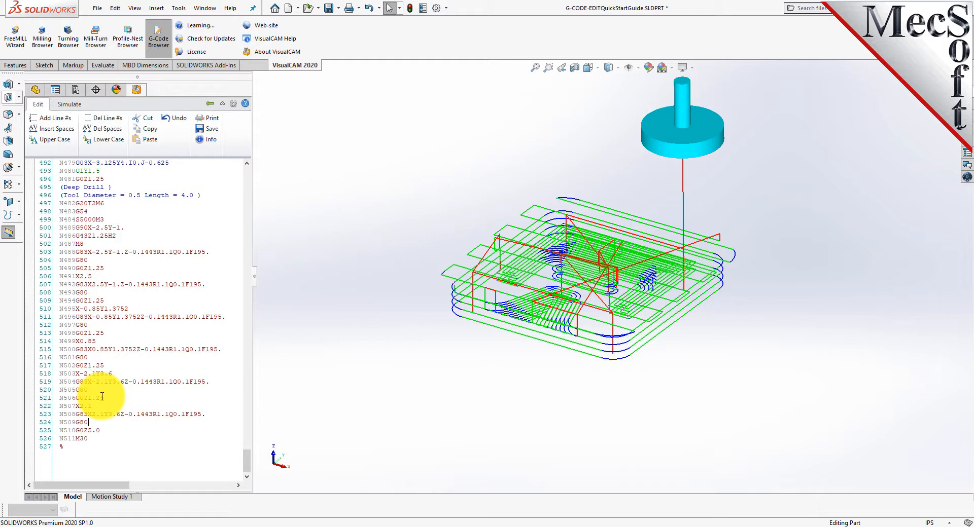
key(Up)
key(Down)
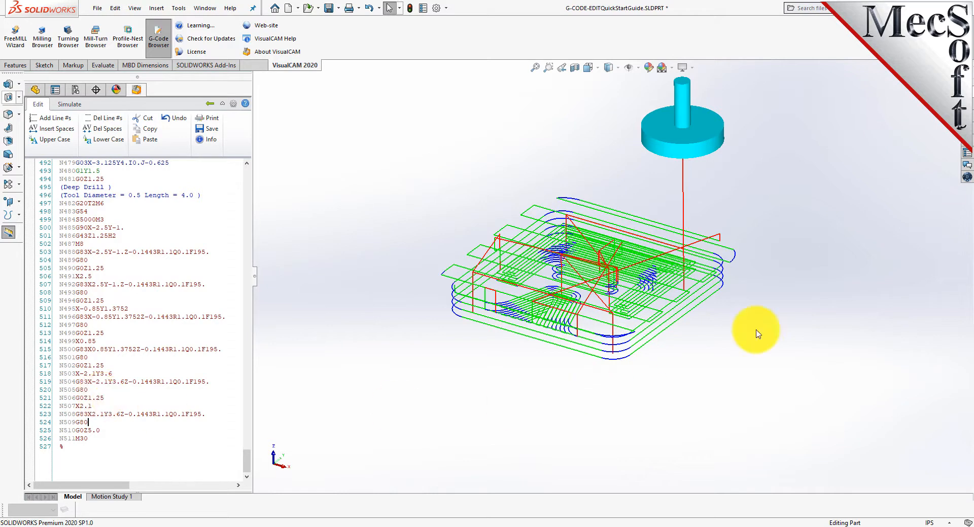
- Save the edited G-code, overwriting the existing G-CODE-EDITQuickStartGuide.nc file
scroll(645, 269, down, 3)
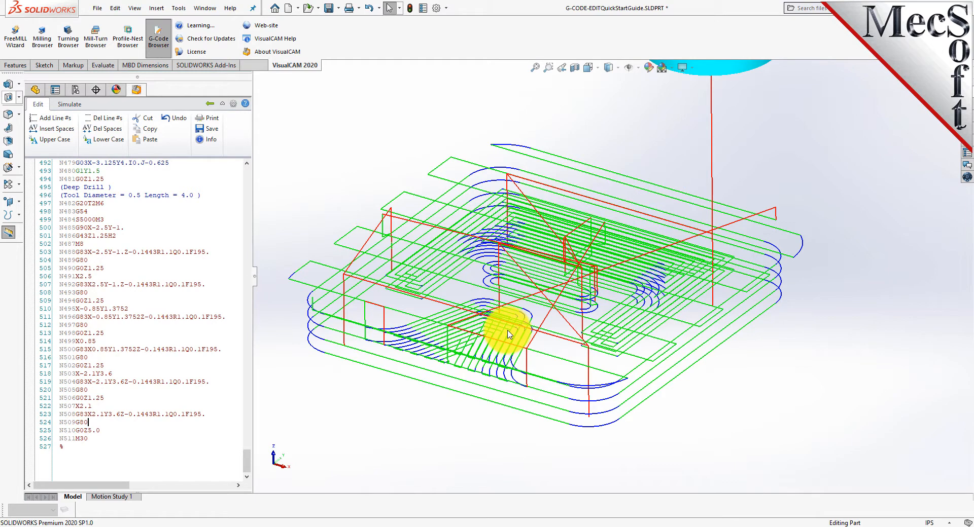
click(213, 132)
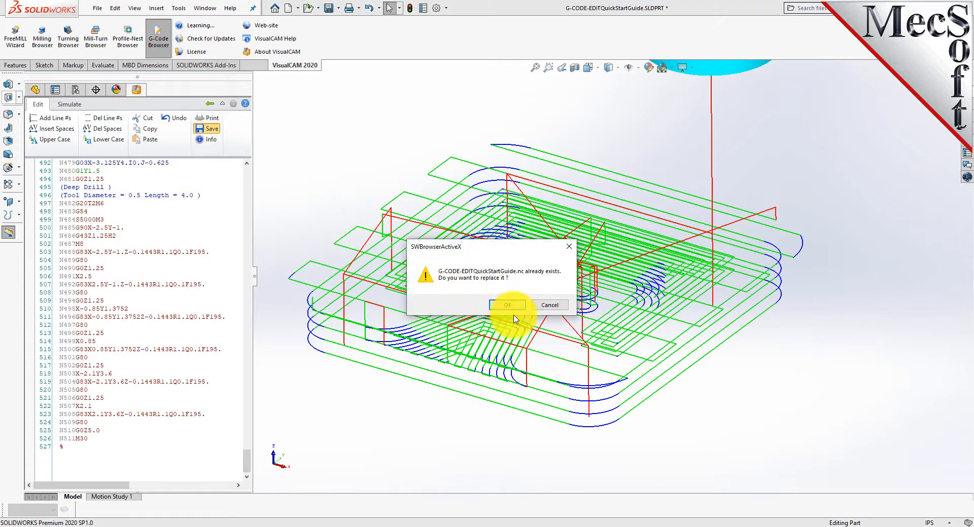
click(507, 305)
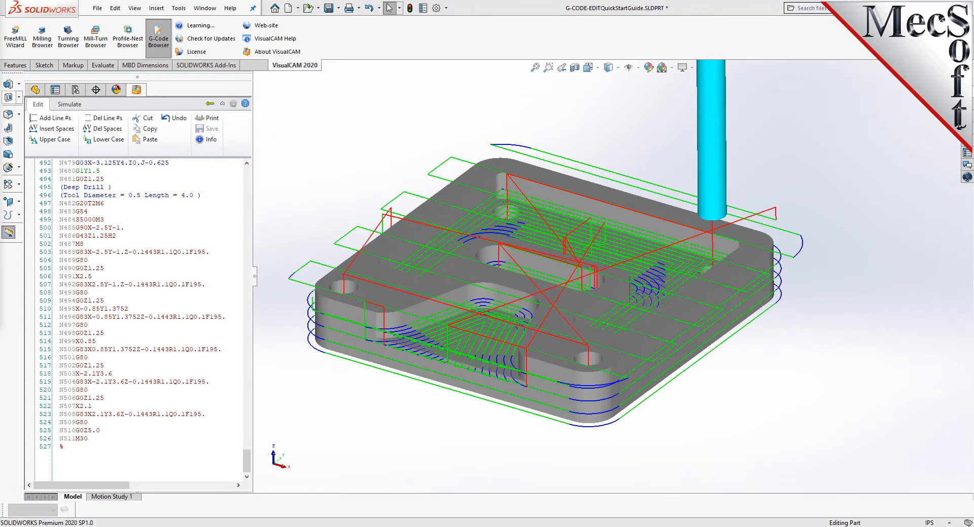
- Open the G-Code Editor online help and expand its Project Tab and File Operations Pane topics
drag(0, 203, 398, 92)
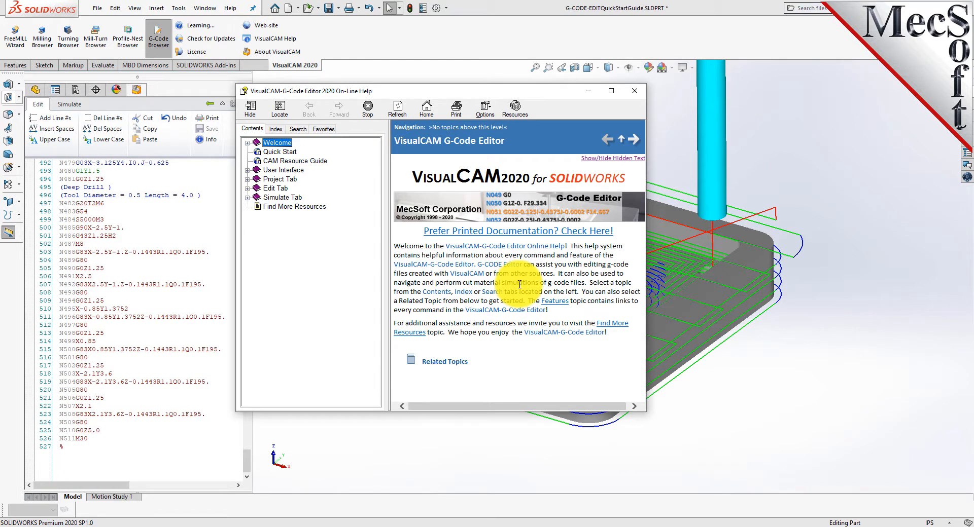
click(32, 526)
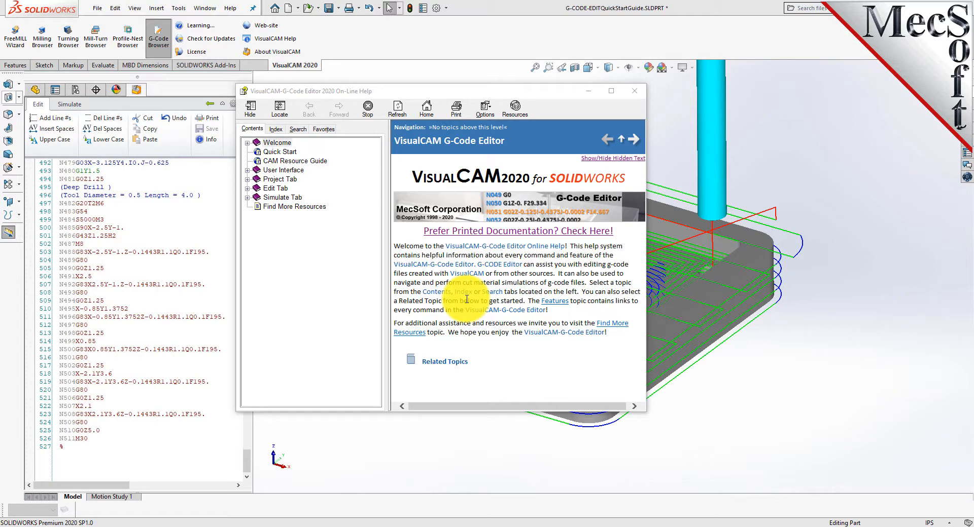
click(247, 179)
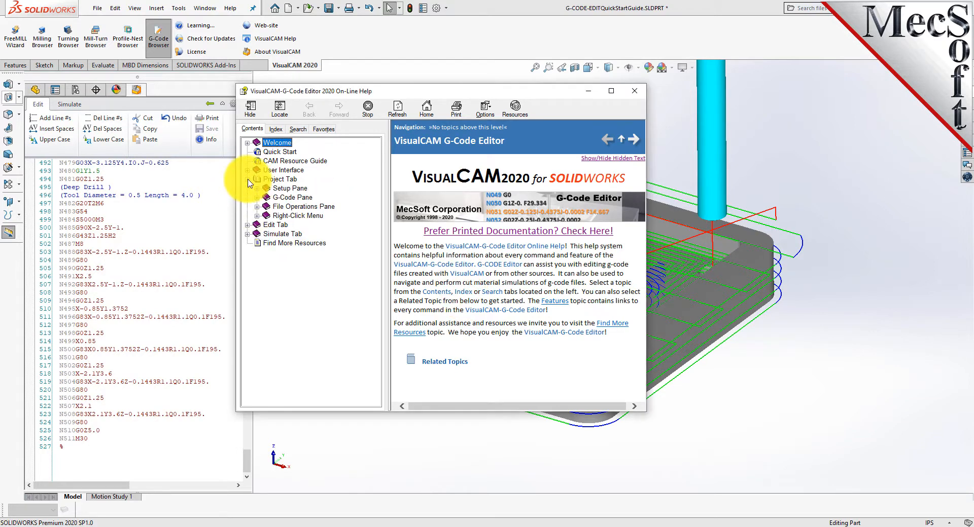
click(257, 207)
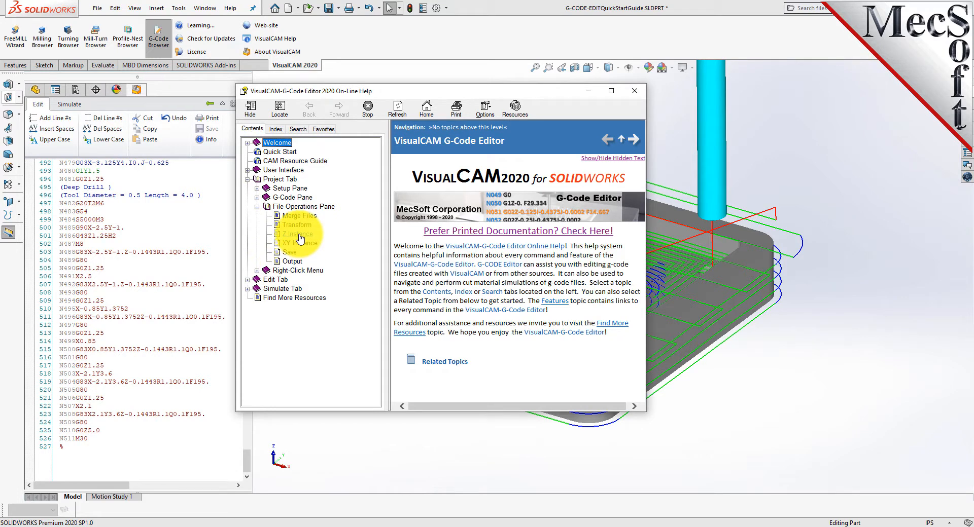
- Open the VisualCAM 2020 Resource Guide through the help's printed documentation link and go to its 2020 G-CODE EDITOR Module section
click(507, 236)
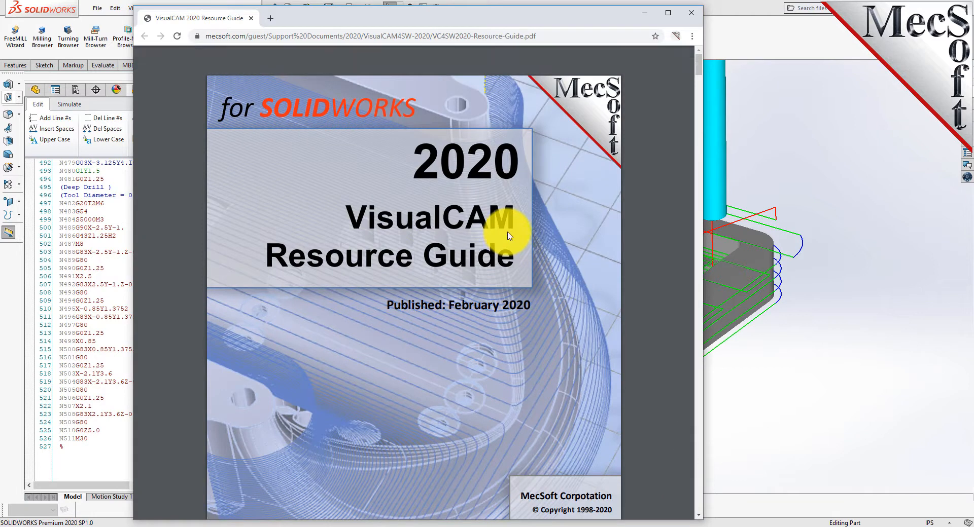
drag(696, 60, 700, 77)
click(669, 57)
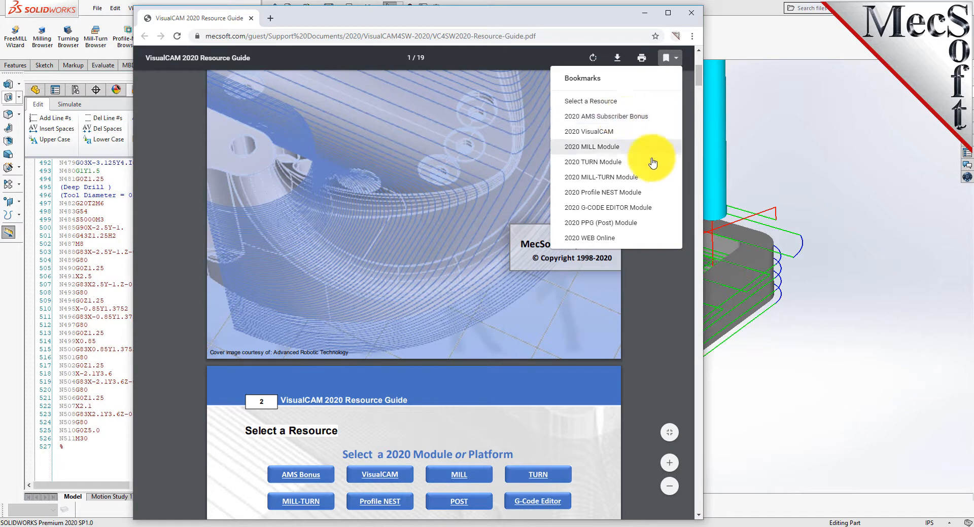
drag(699, 77, 699, 63)
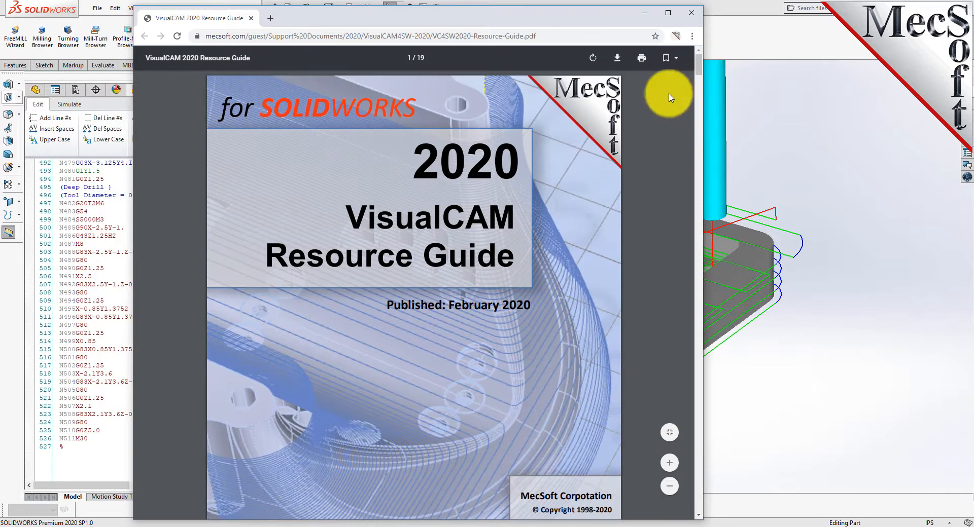
drag(270, 254, 440, 258)
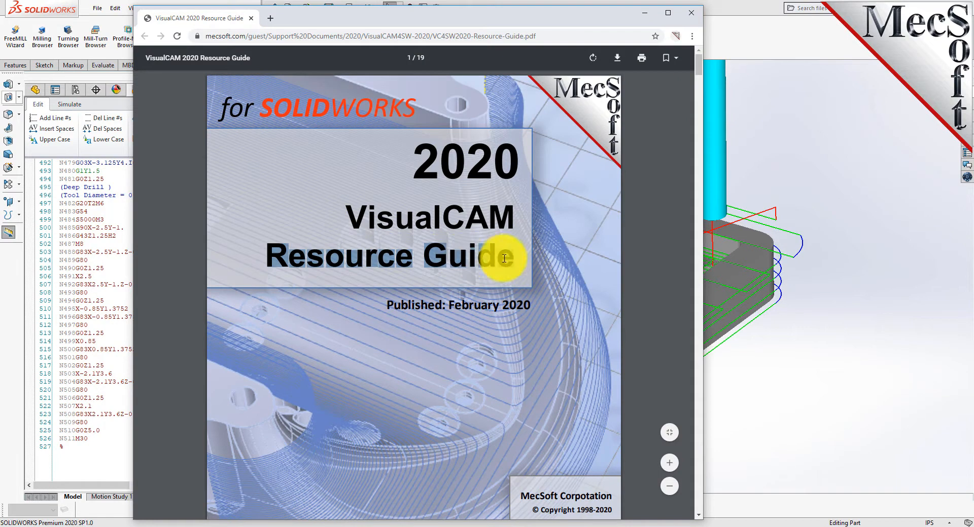
click(643, 251)
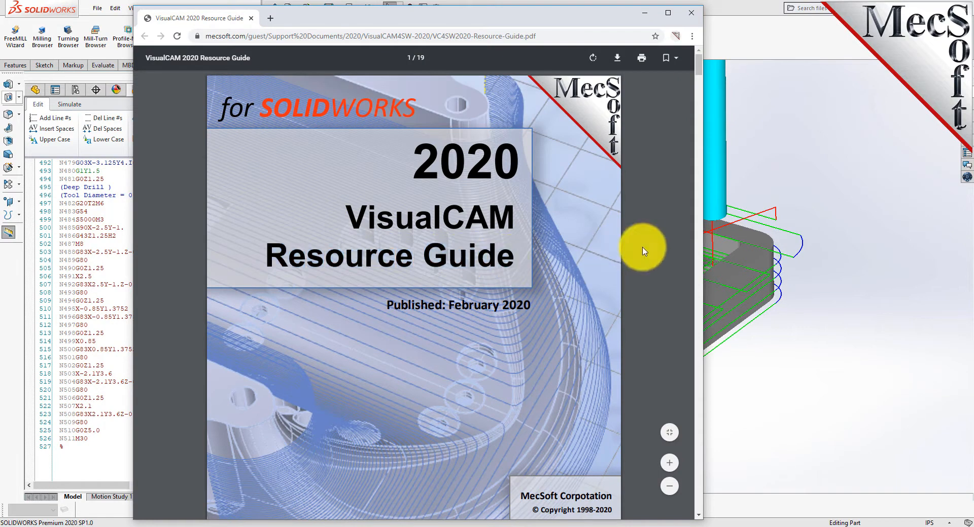
click(673, 59)
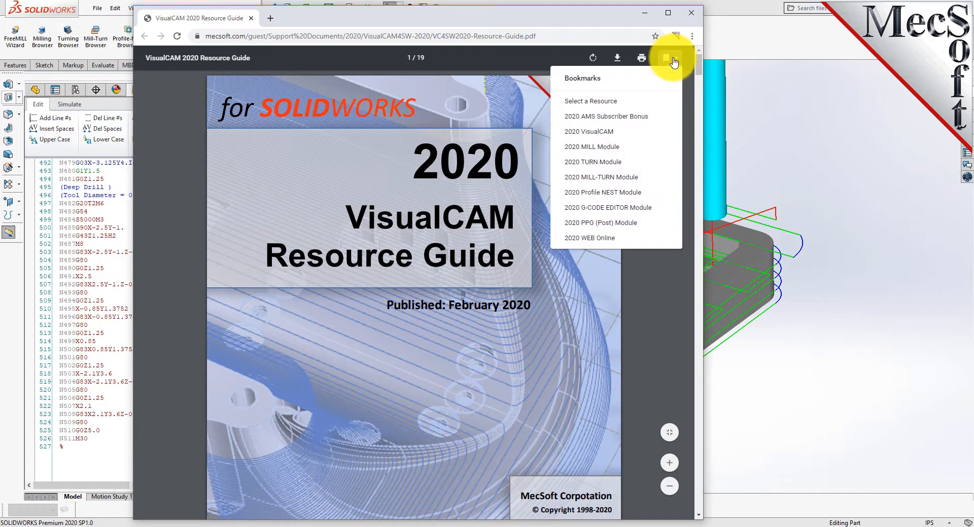
click(623, 208)
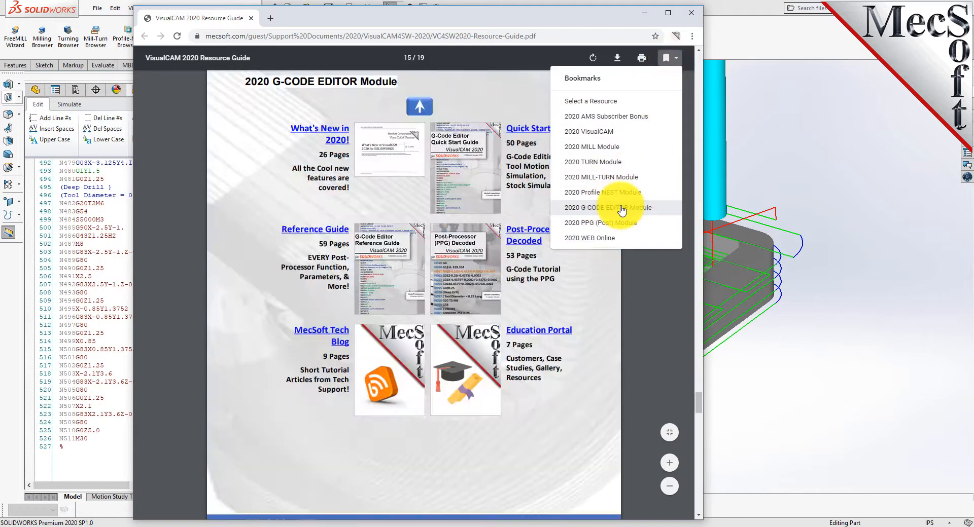
click(651, 276)
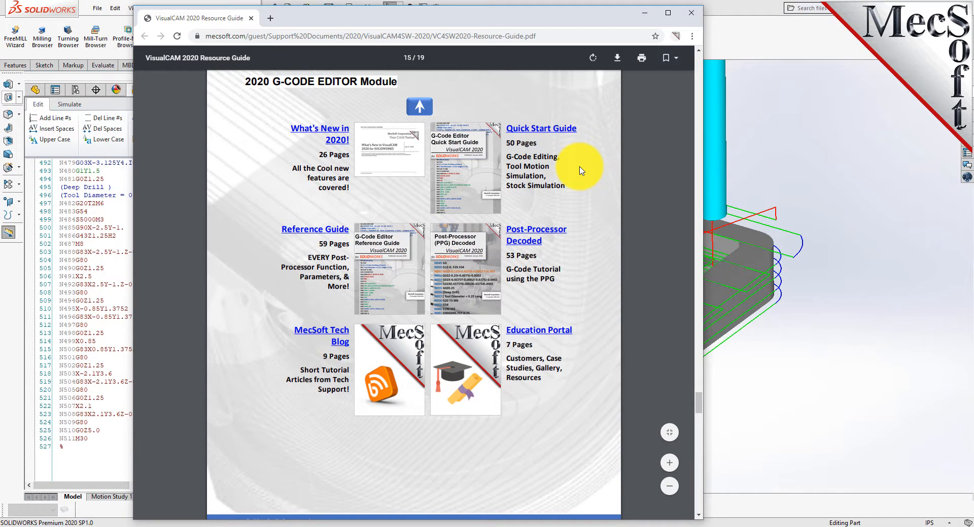
- Open the G-Code Editor Quick Start Guide and skim its sections on character spaces, the tool crib, line numbers and saving changes
click(550, 131)
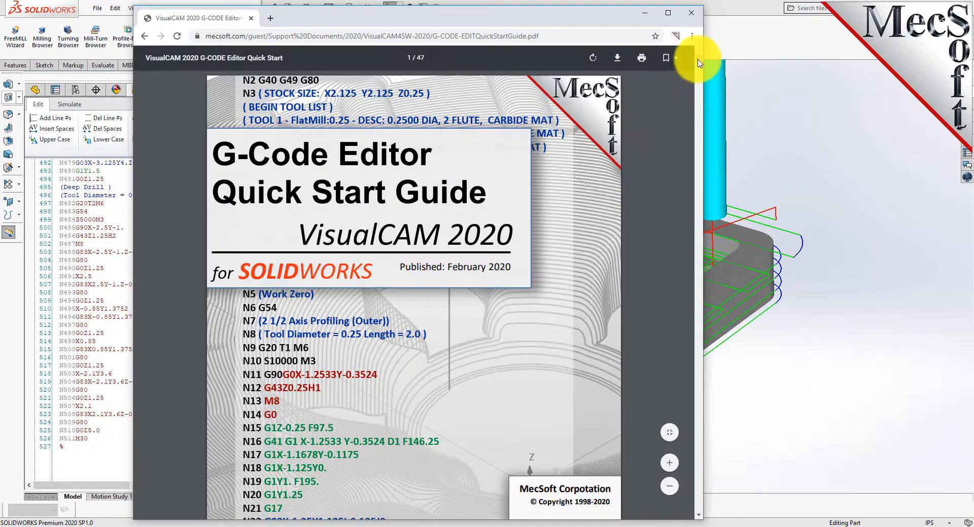
drag(698, 63, 677, 264)
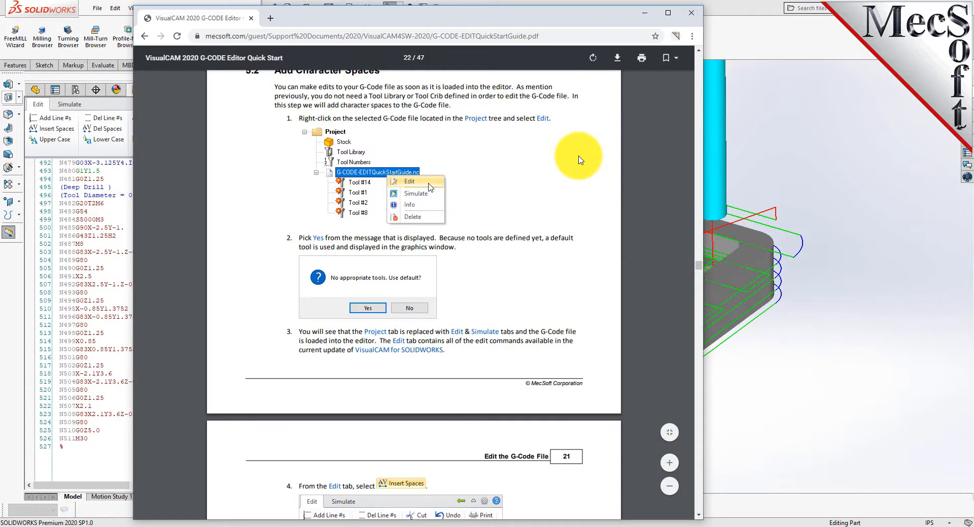
scroll(581, 160, down, 15)
scroll(573, 167, down, 14)
scroll(573, 168, down, 20)
scroll(564, 162, down, 1)
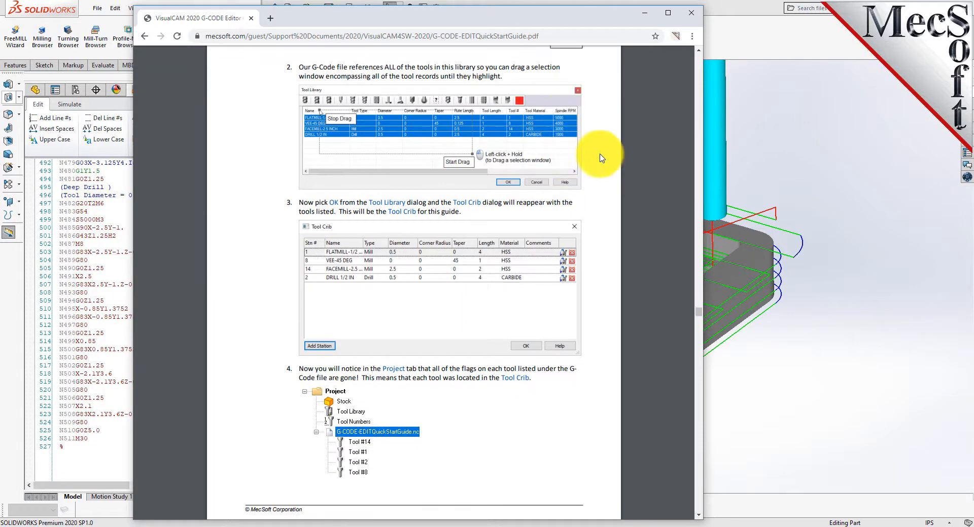
scroll(601, 158, down, 18)
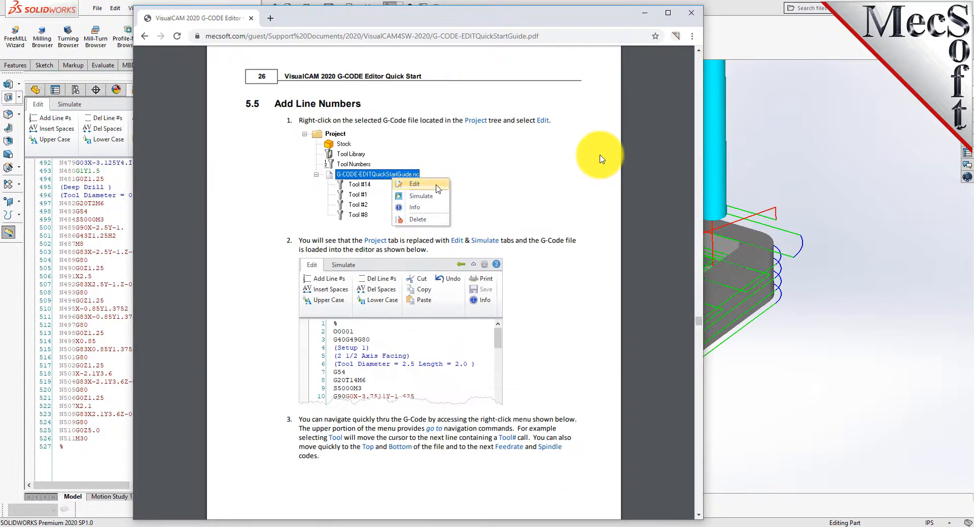
scroll(600, 160, down, 13)
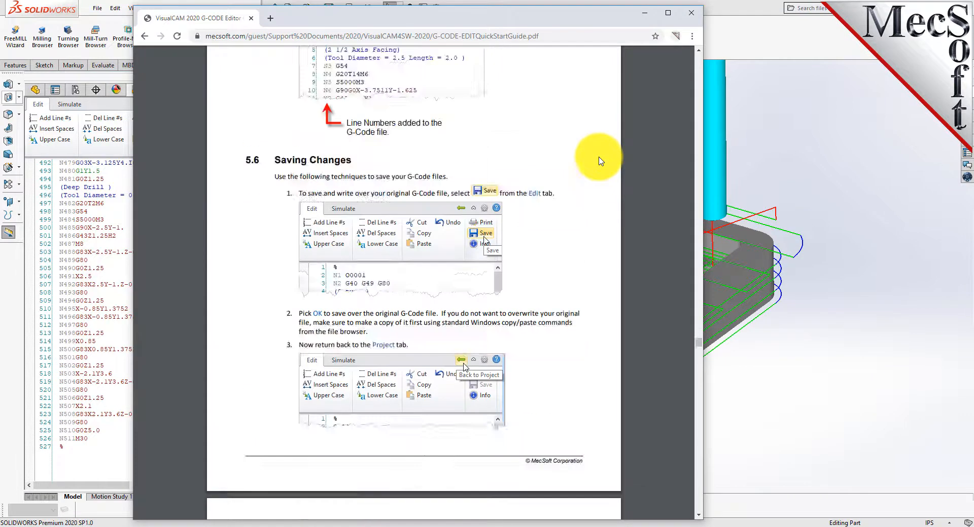
scroll(600, 161, down, 15)
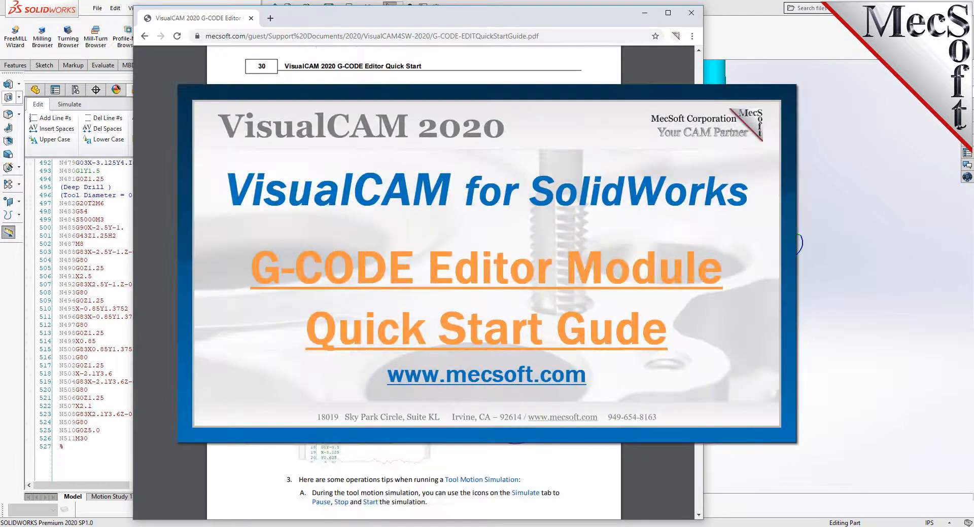